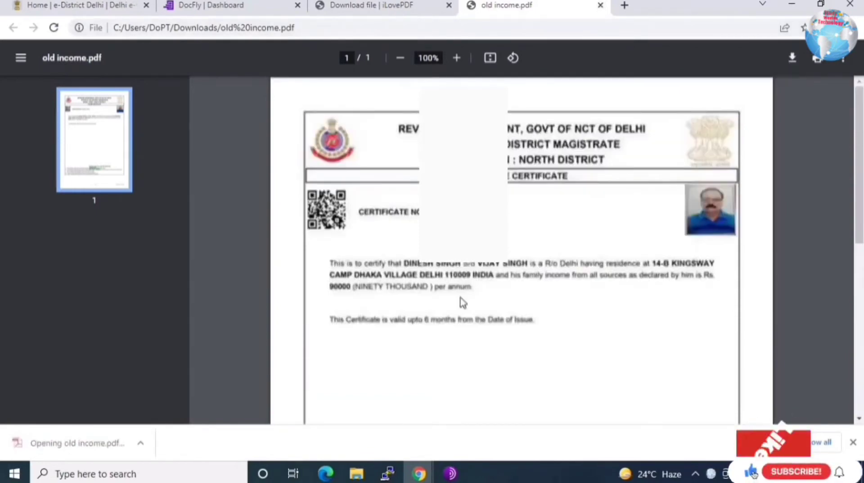
Search Google for 'edistrict delhi' and open the official e-District Delhi portal from the results
scroll(464, 297, down, 6)
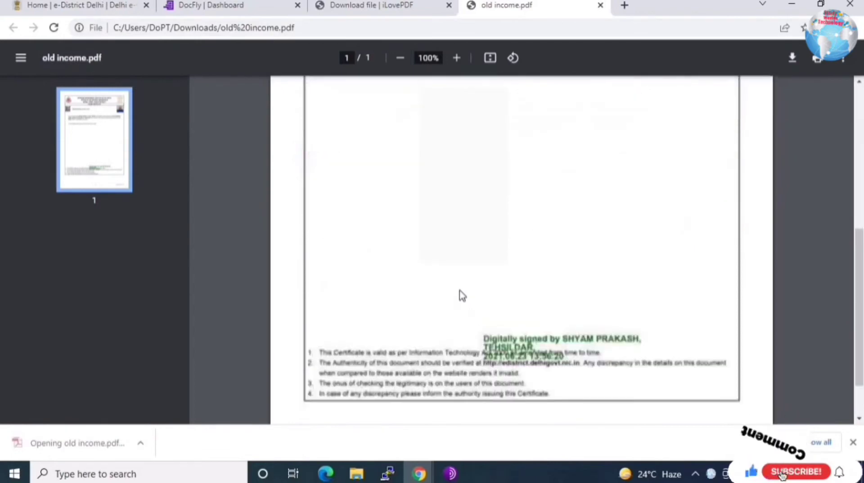
scroll(513, 283, down, 2)
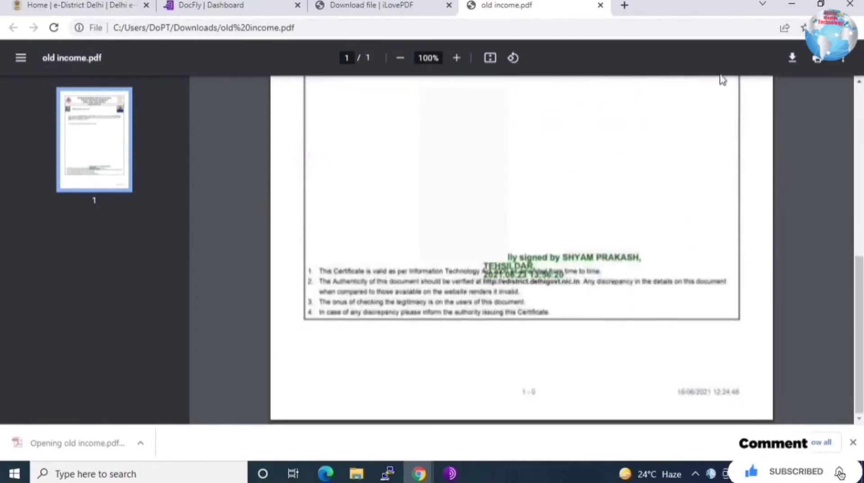
scroll(522, 248, up, 6)
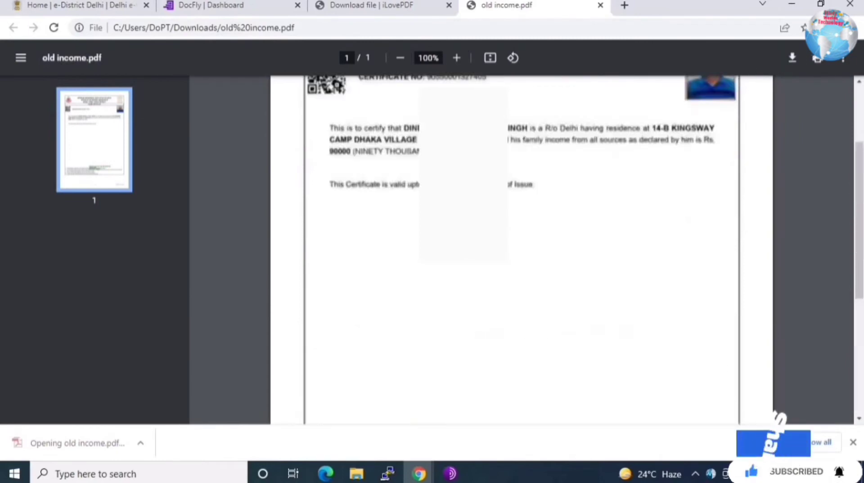
scroll(790, 90, up, 1)
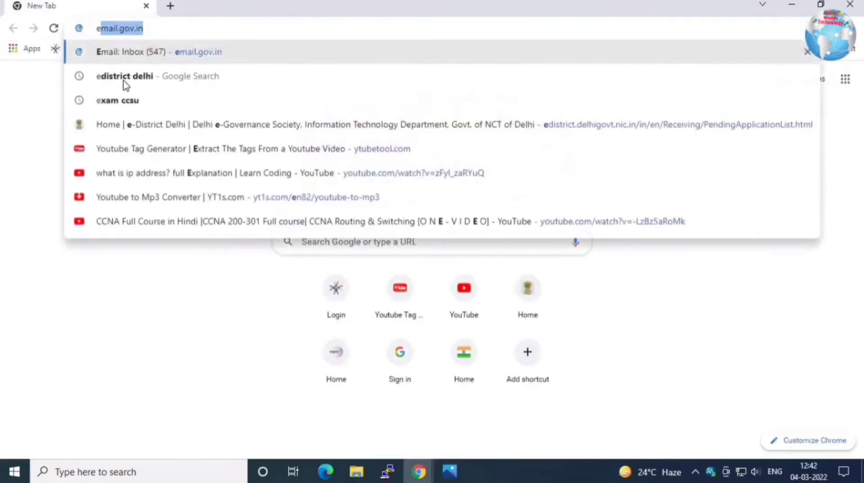
text(d)
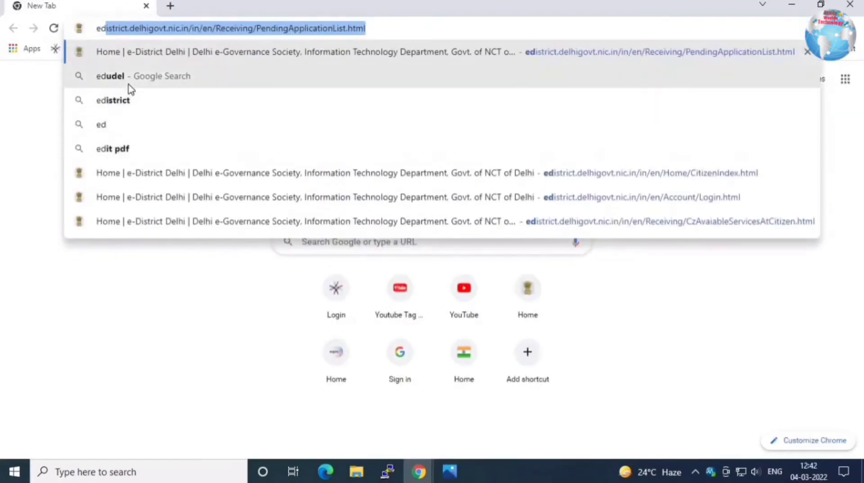
text(istrict)
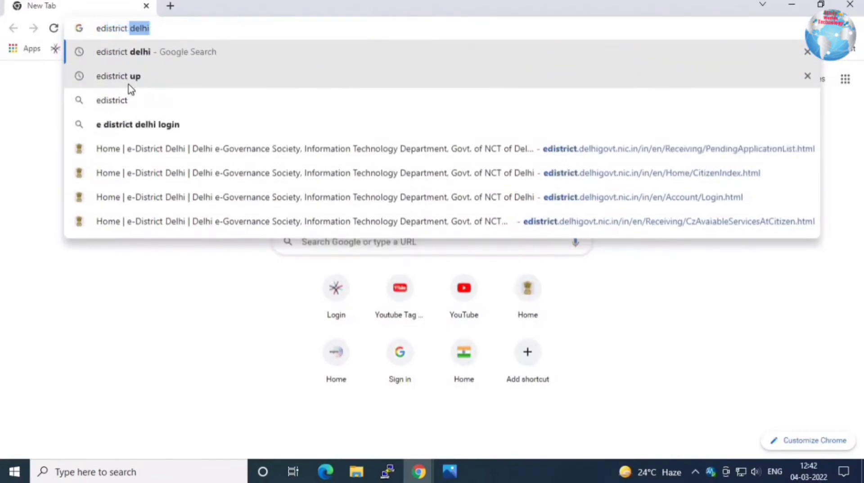
click(148, 57)
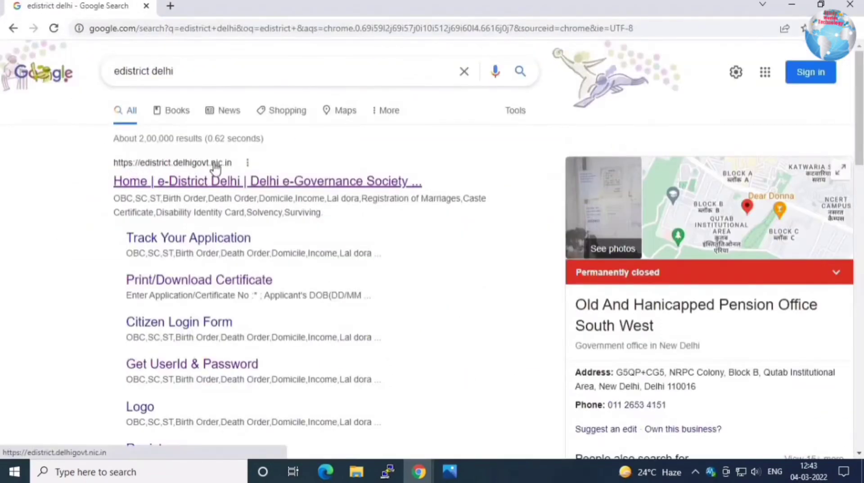
click(194, 190)
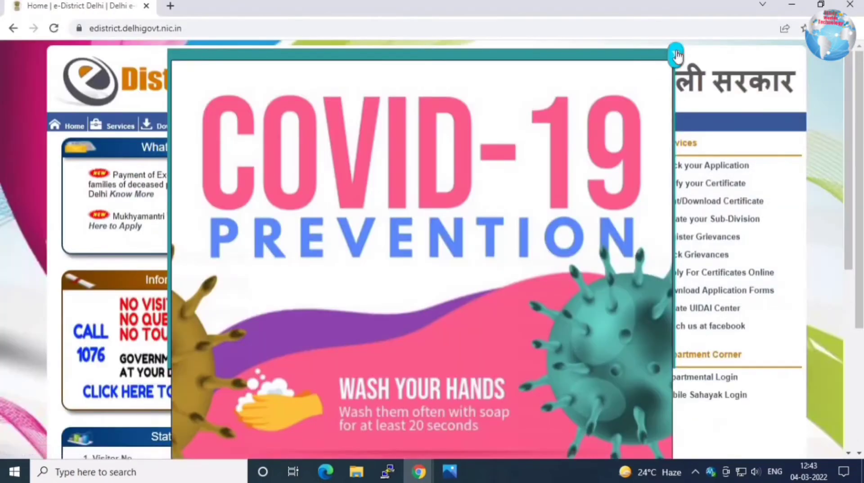
Dismiss the COVID-19 notice, view the new-user registration form with Aadhaar Card, then open citizen login
click(676, 54)
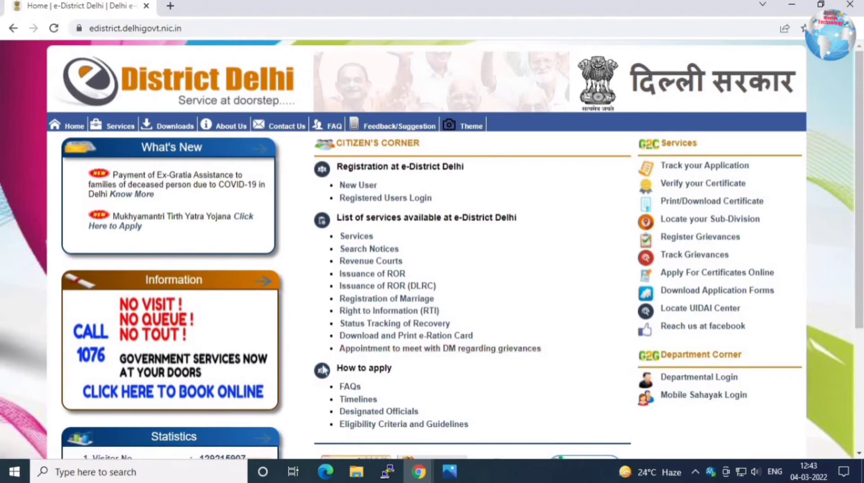
click(347, 186)
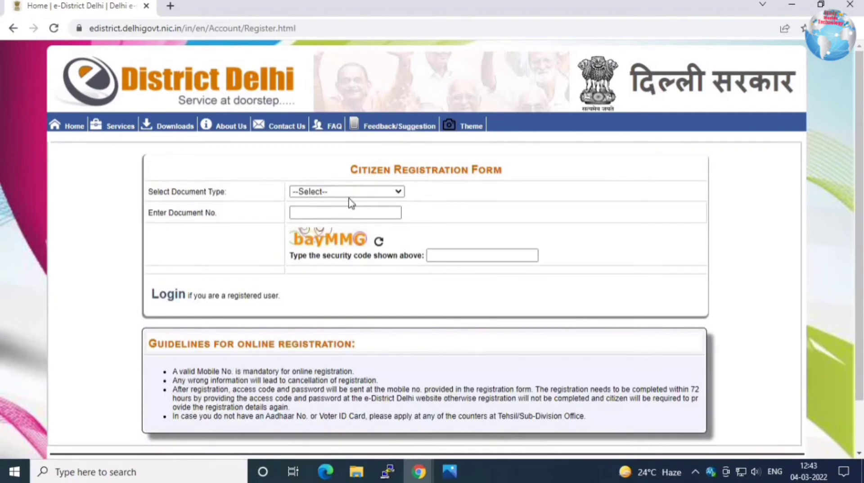
click(310, 193)
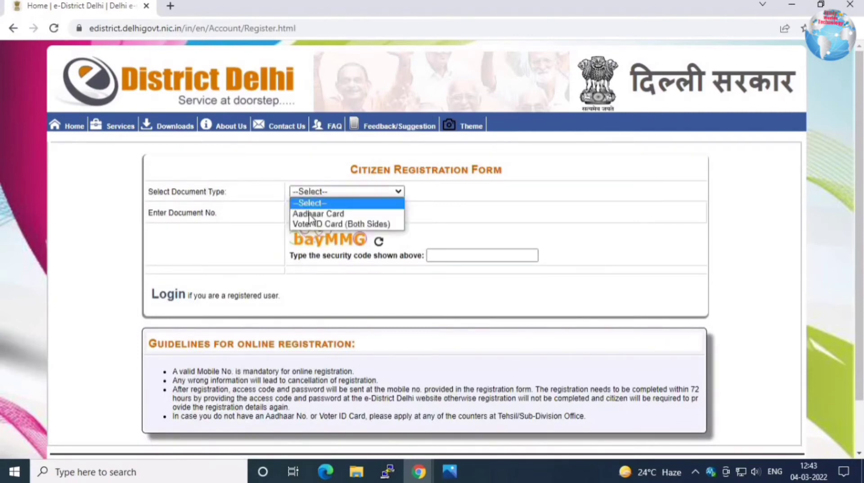
click(350, 214)
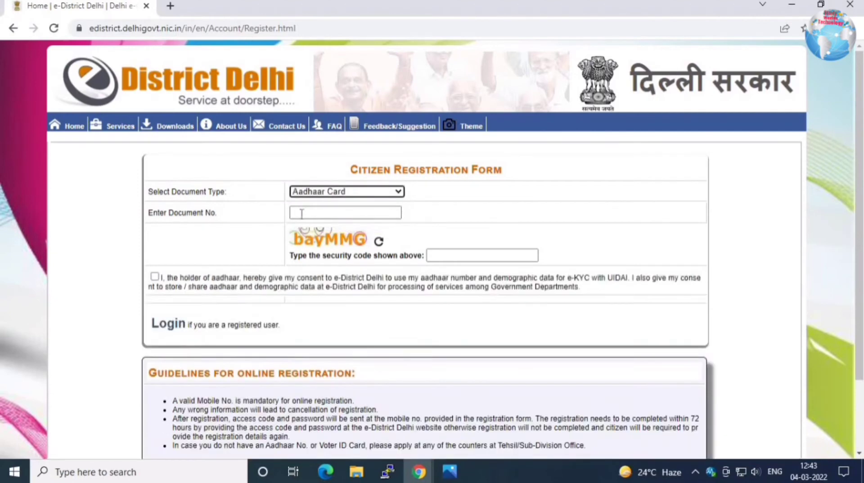
click(439, 254)
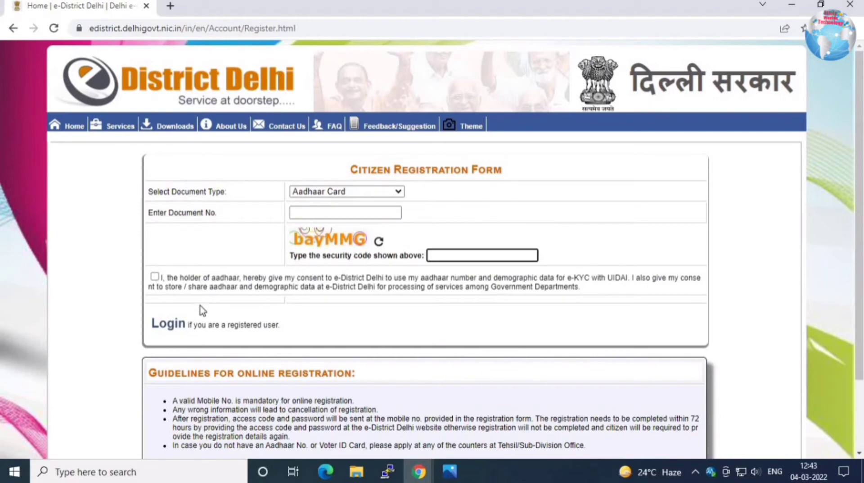
click(163, 328)
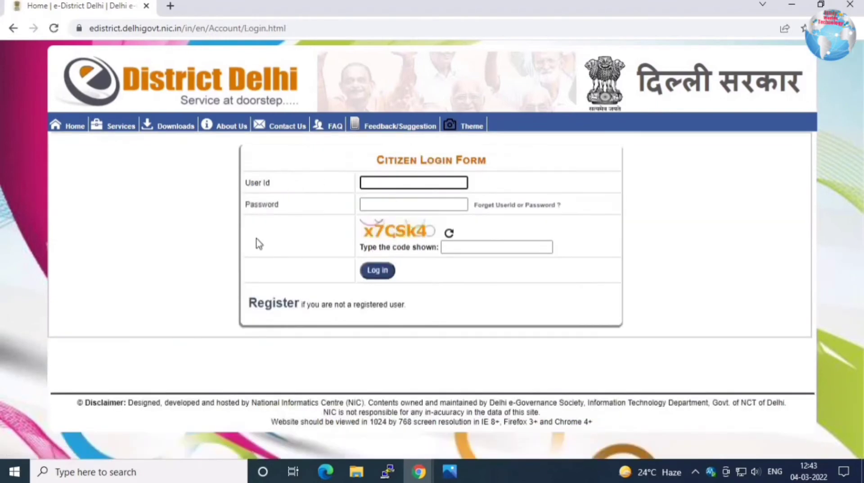
Go back home, dismiss the COVID-19 notice and open the registered users login form
click(76, 130)
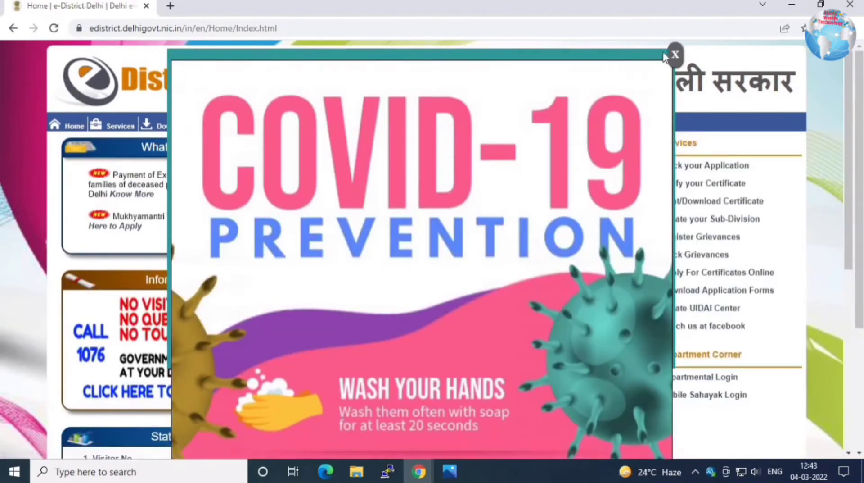
click(673, 55)
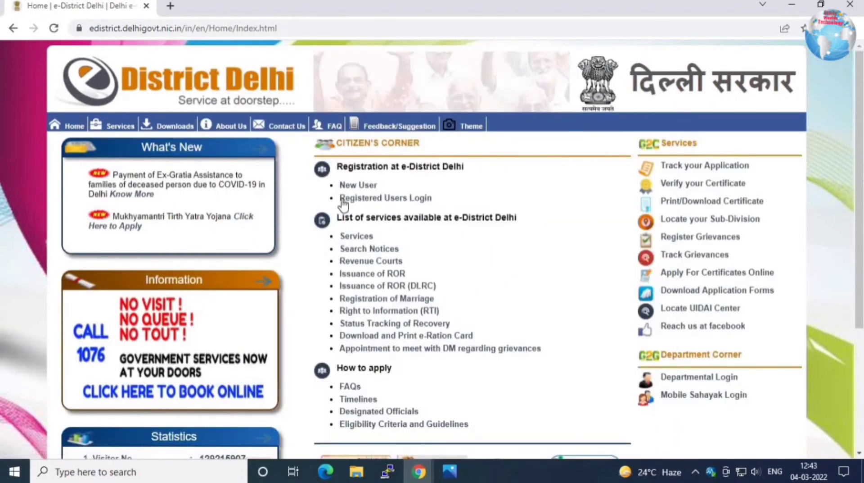
click(409, 201)
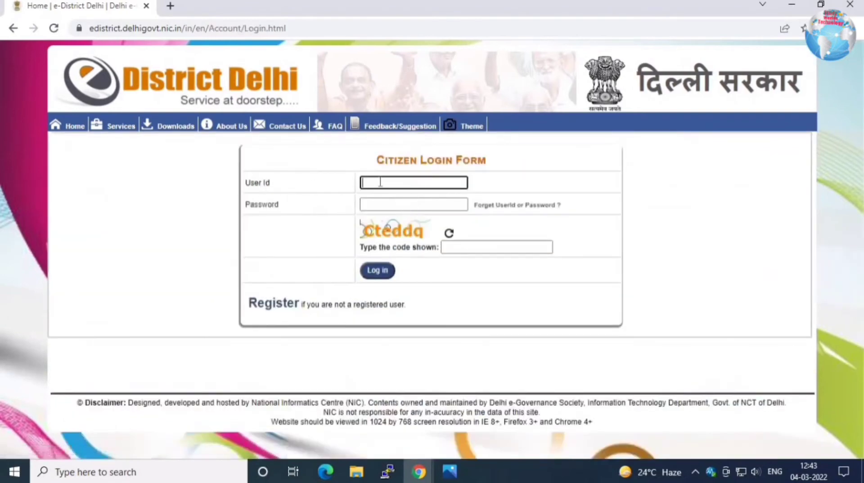
click(375, 205)
click(367, 181)
click(445, 246)
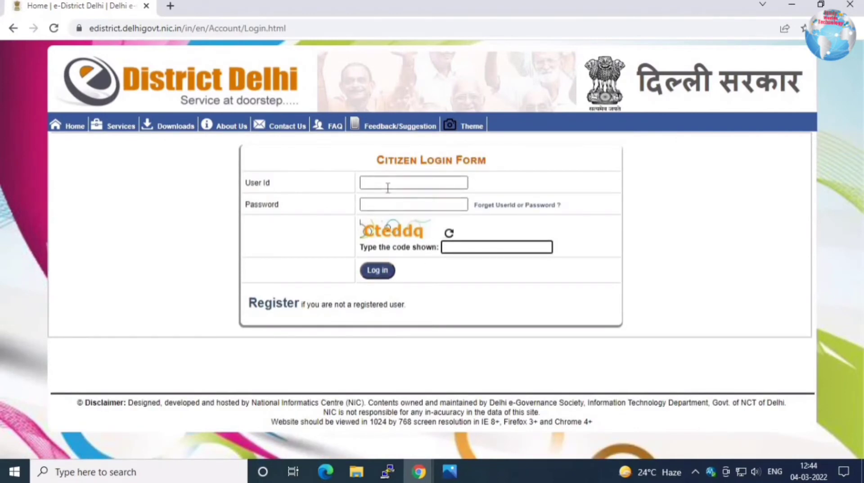
Open the forgotten UserId/password recovery form, try Yes then No for prior services, and return home
click(510, 206)
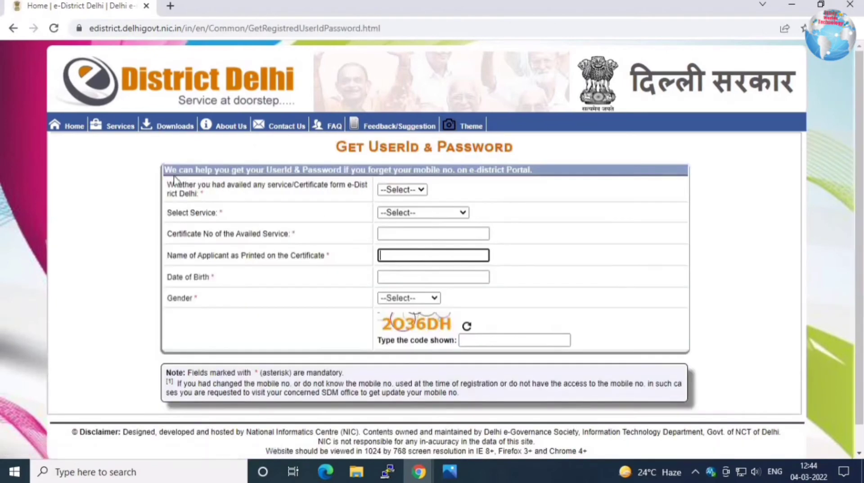
drag(166, 171, 474, 177)
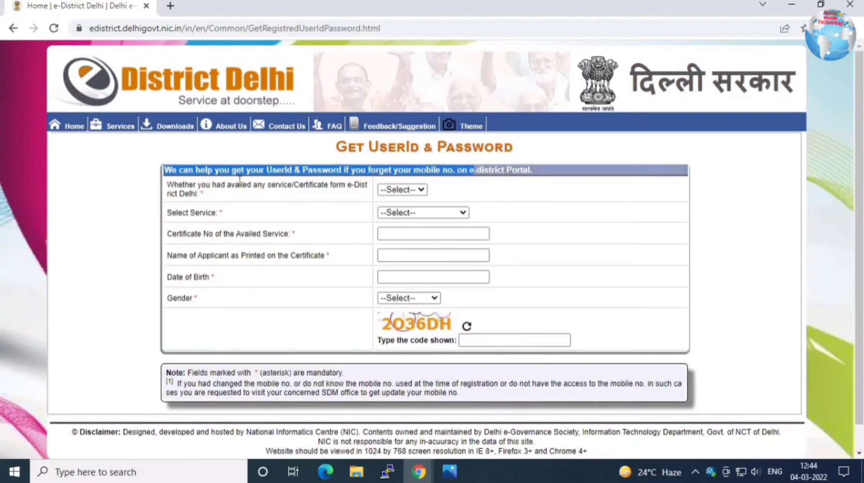
drag(189, 185, 301, 191)
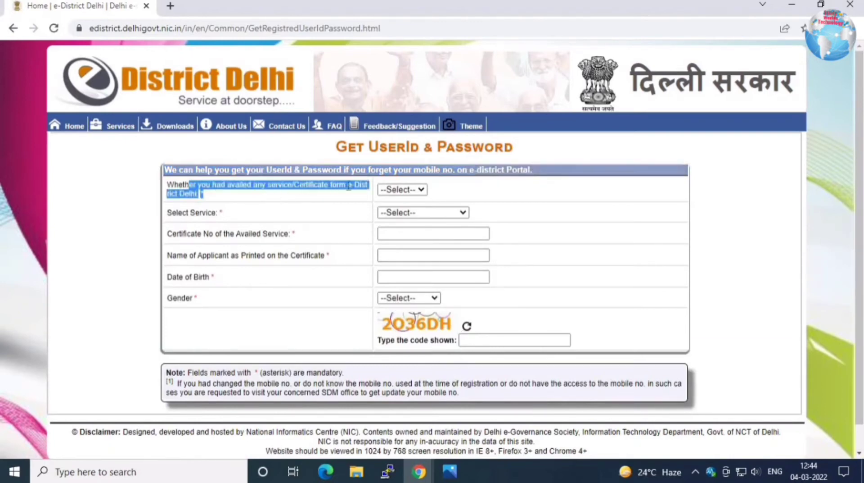
click(366, 186)
click(391, 191)
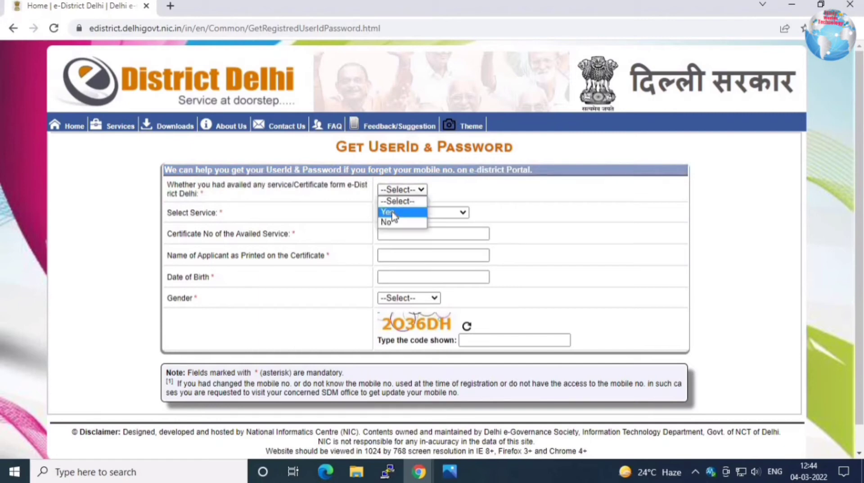
click(393, 213)
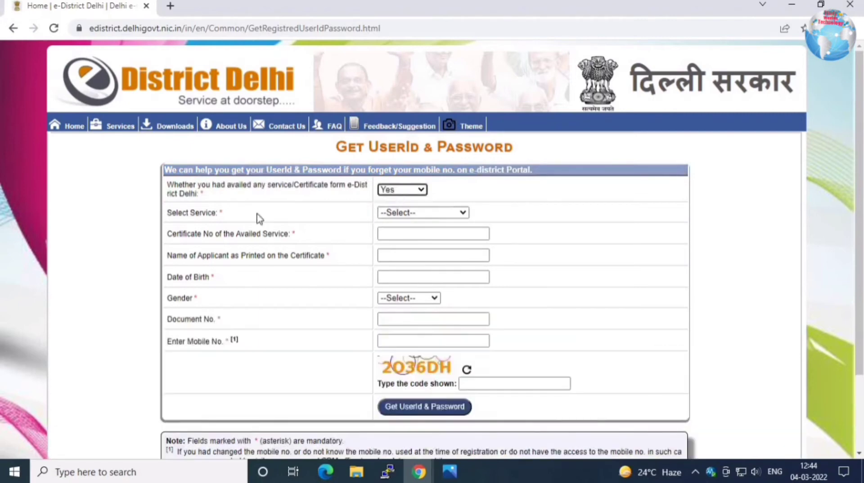
click(405, 191)
click(396, 222)
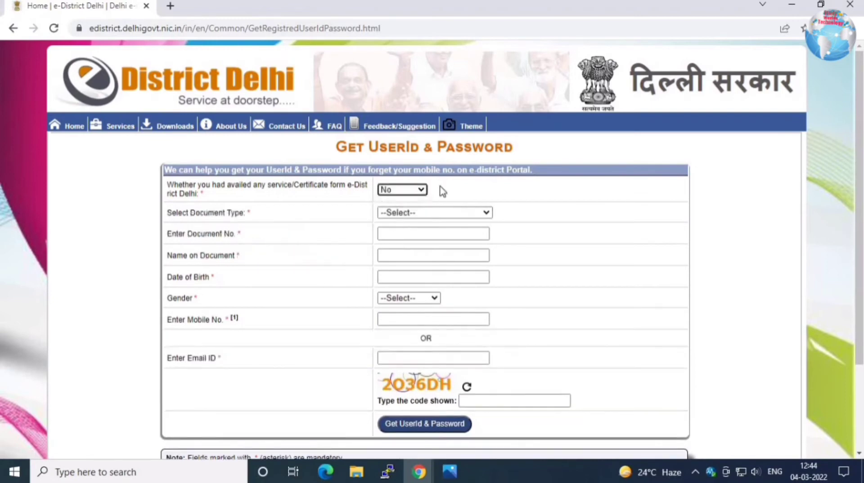
click(72, 126)
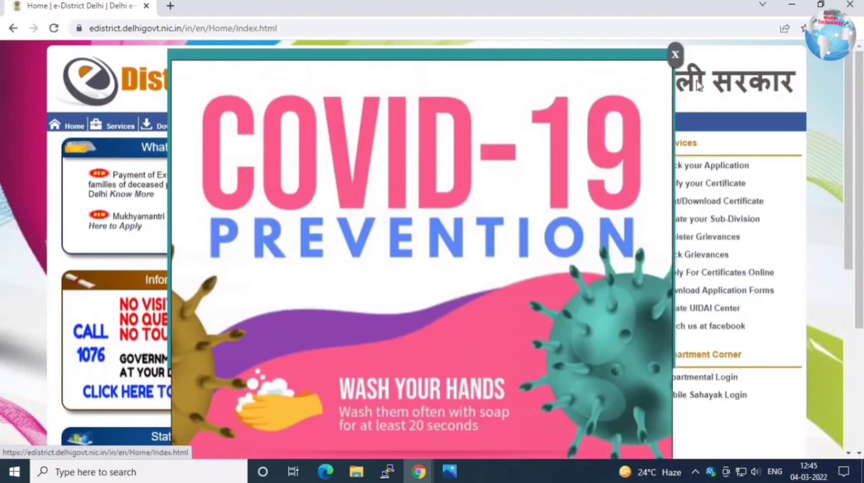
Log in to the citizen account using the autofilled credentials and the displayed captcha code
click(675, 56)
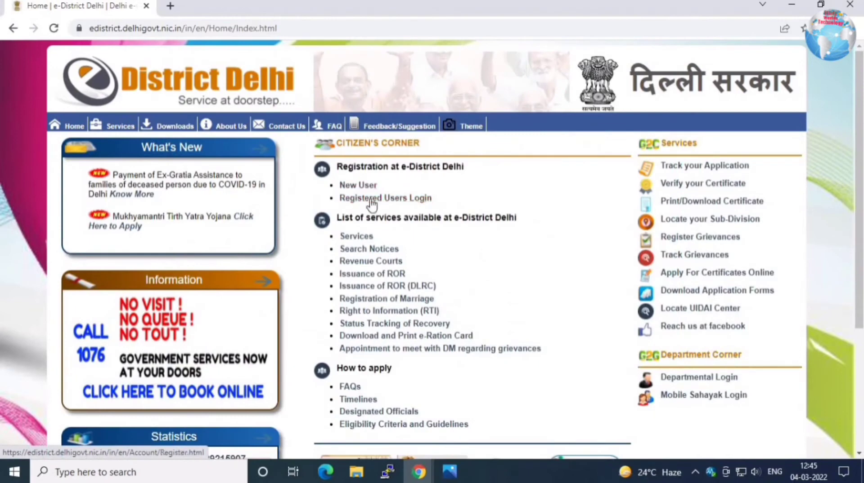
click(372, 200)
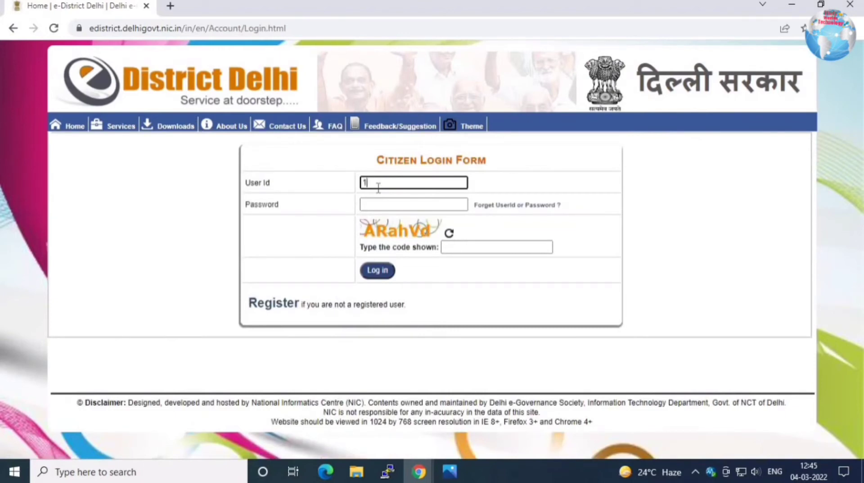
click(378, 189)
click(458, 251)
text(ARahVd)
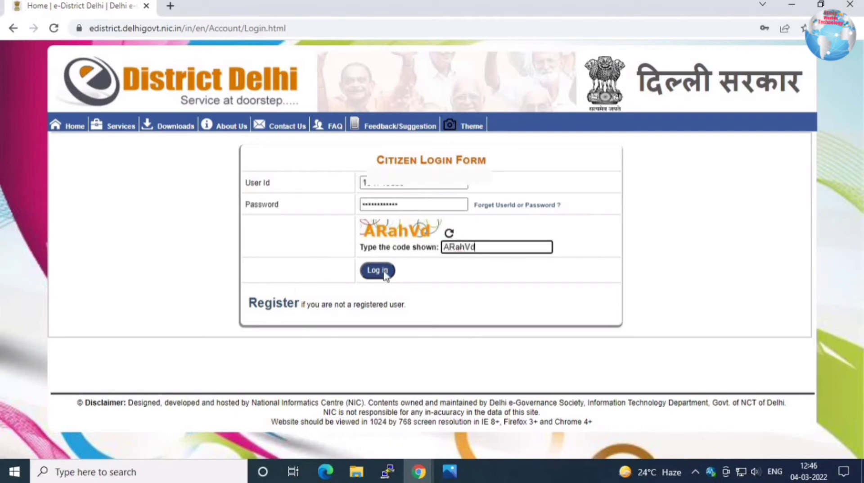
click(378, 270)
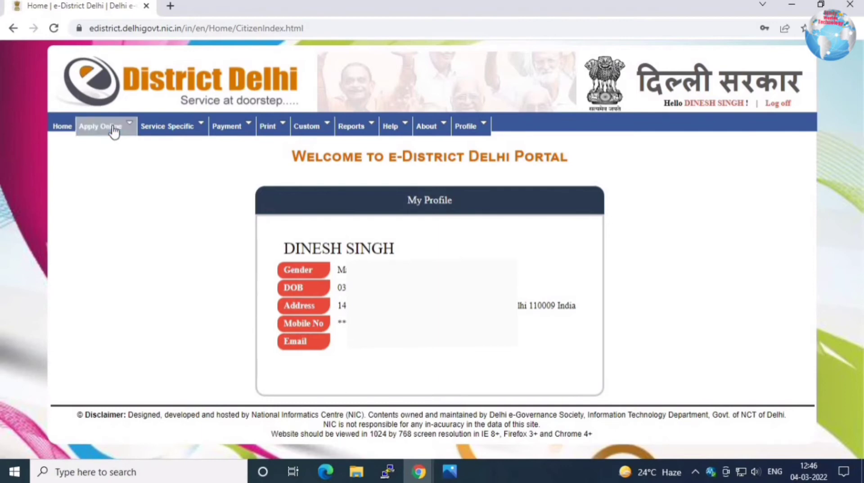
Open Apply Online > Apply for Services and find row 40, Issuance of Income Certificate
mouse_move(111, 128)
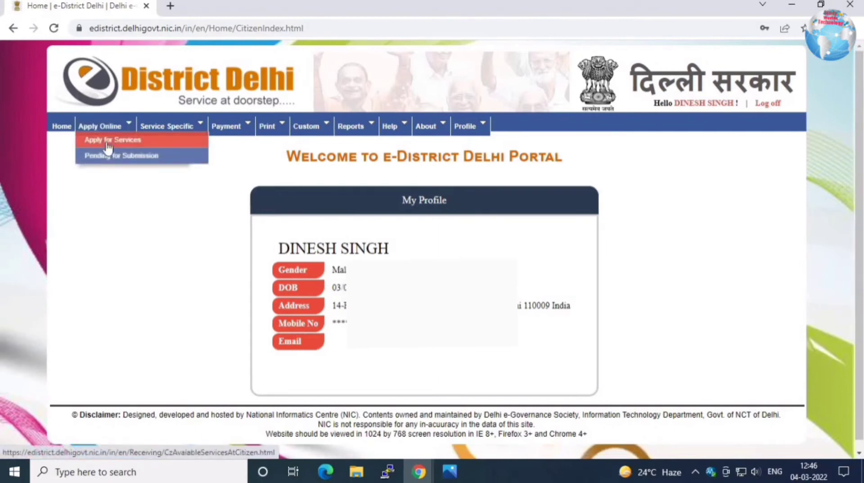
click(107, 143)
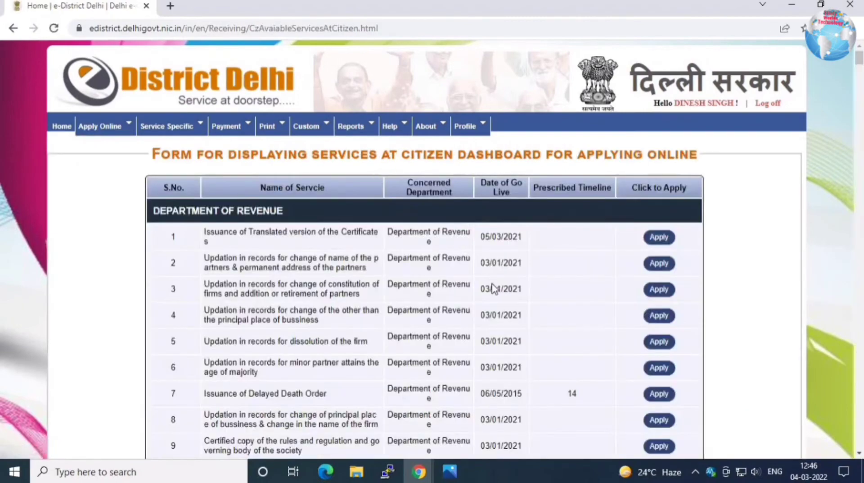
scroll(464, 328, down, 2)
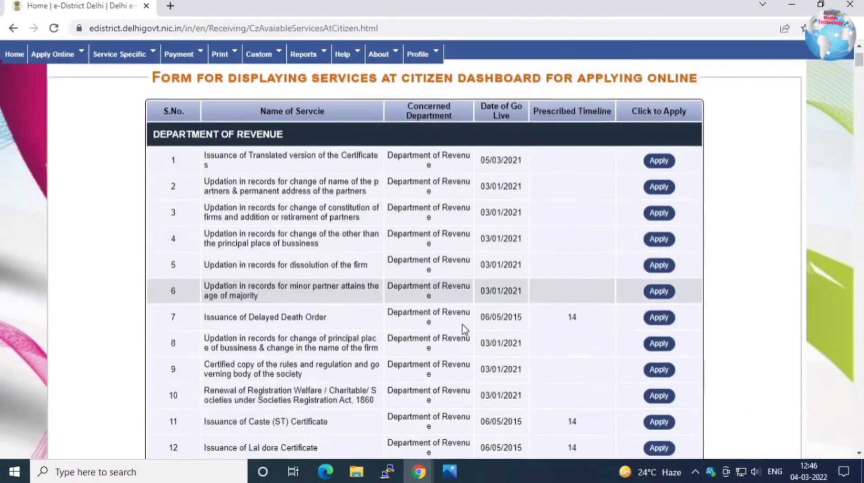
scroll(464, 329, down, 12)
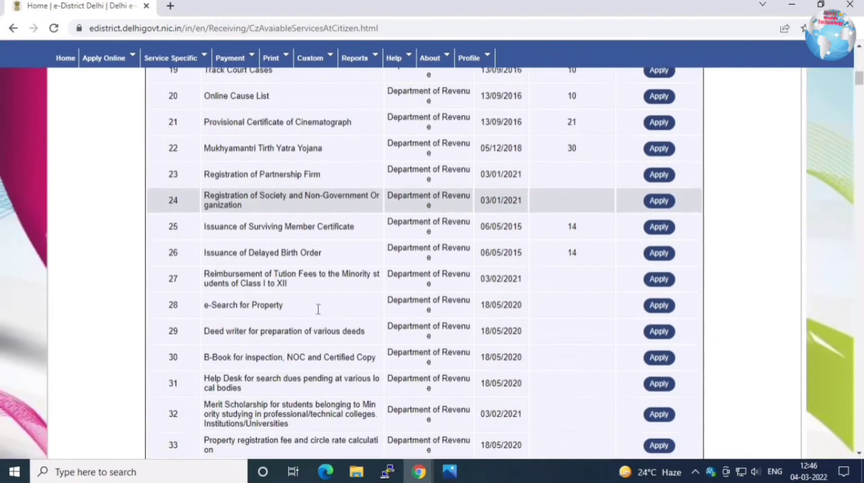
scroll(318, 309, down, 7)
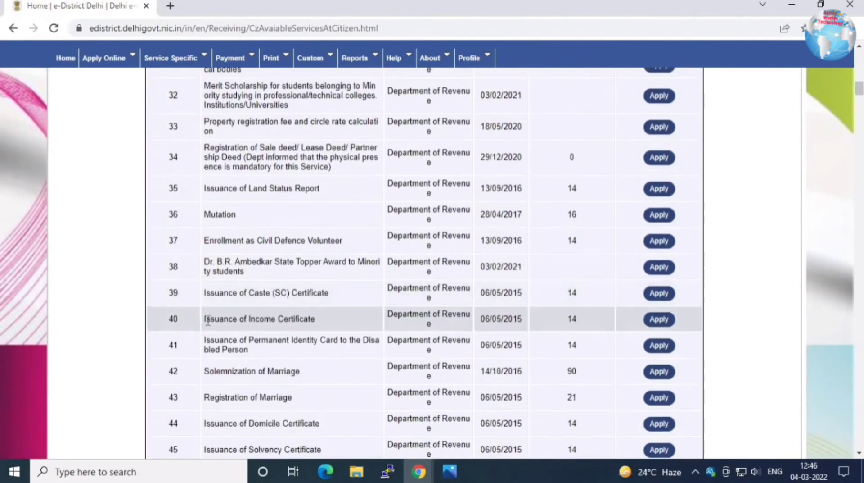
drag(205, 319, 328, 318)
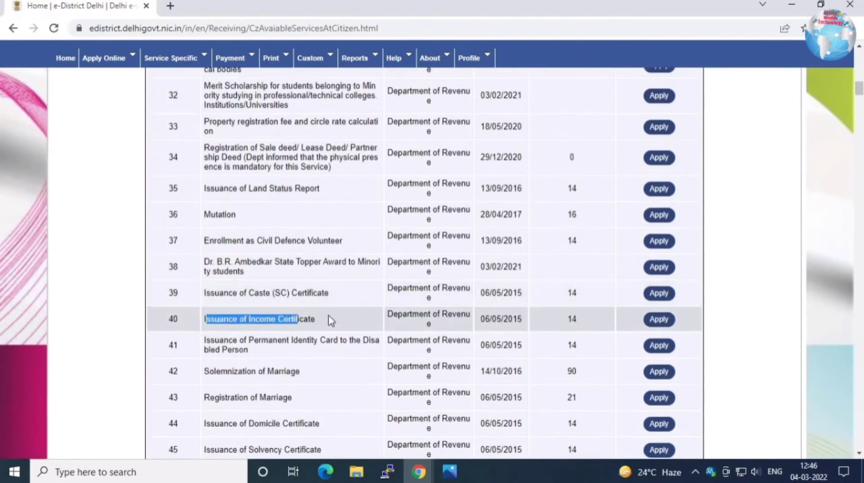
drag(388, 314, 670, 324)
Start the Issuance of Income Certificate application and continue past the prefilled Basic/Personal Details Form
click(669, 324)
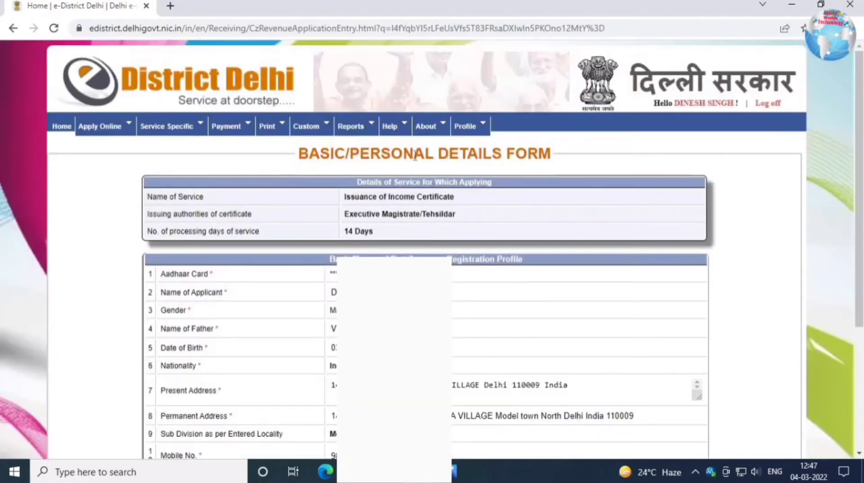
triple_click(580, 161)
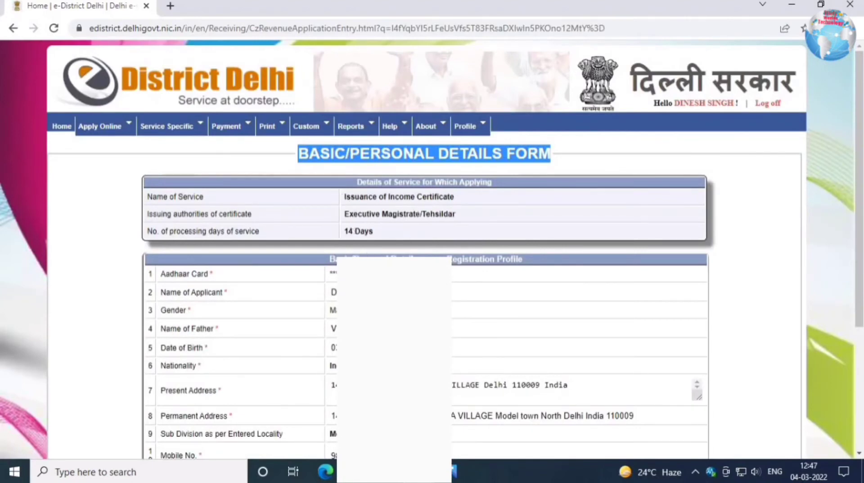
triple_click(469, 260)
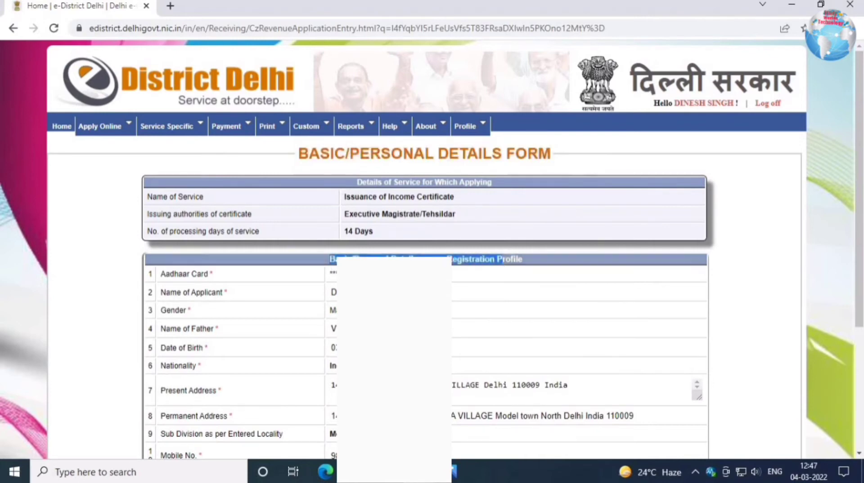
scroll(432, 248, down, 4)
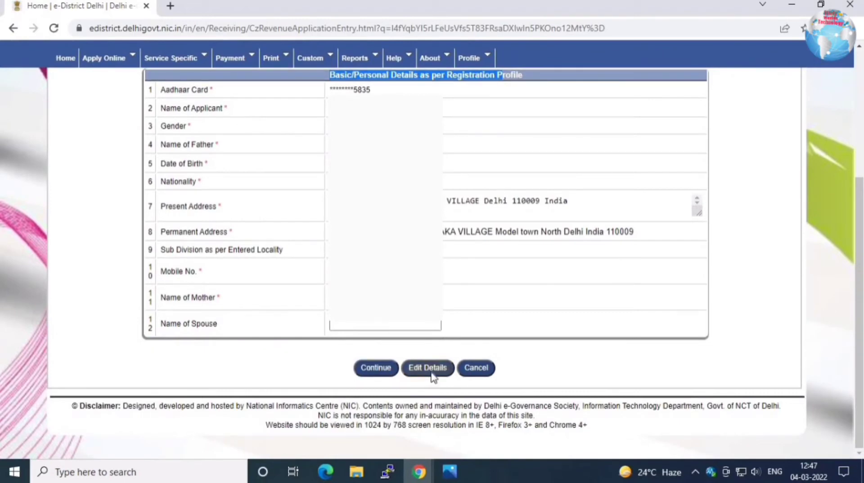
click(376, 369)
drag(412, 153, 599, 151)
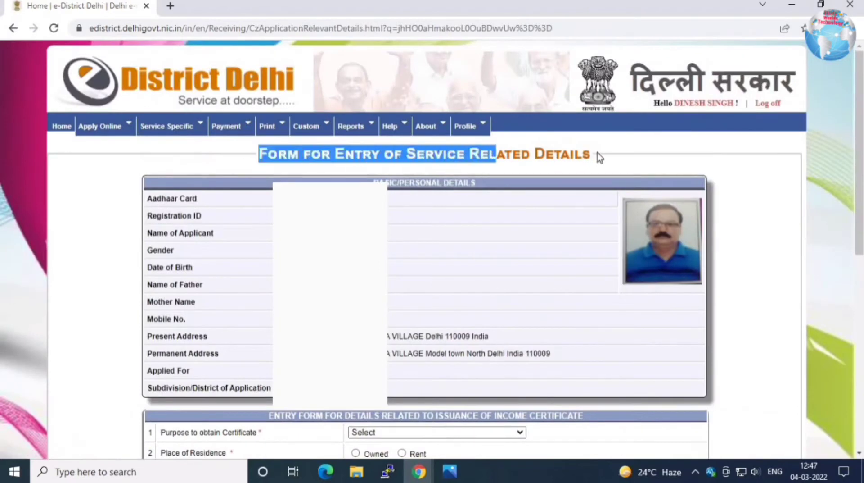
Choose 'For availing charge concession in Education Institution' as the certificate purpose
triple_click(480, 186)
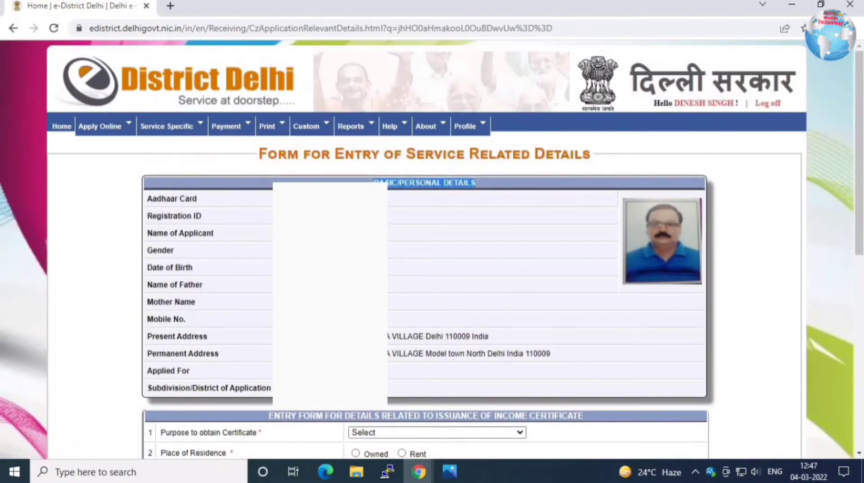
scroll(369, 108, down, 7)
drag(268, 109, 604, 115)
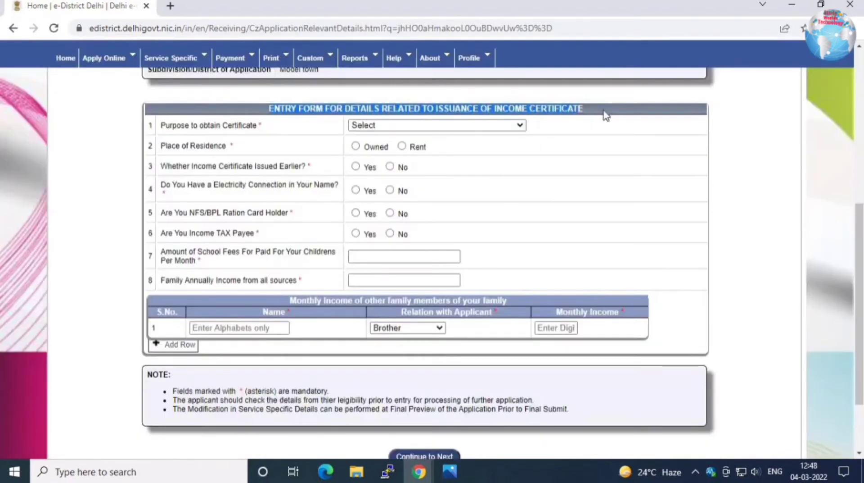
click(602, 112)
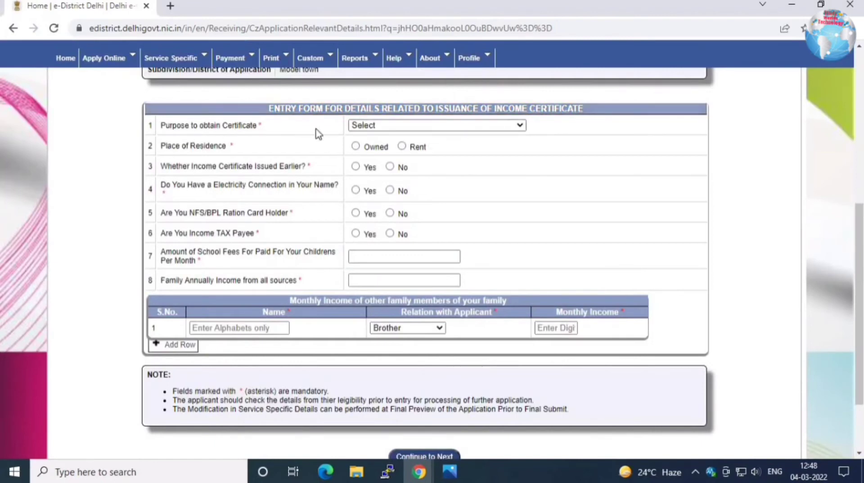
drag(318, 134, 170, 127)
click(383, 125)
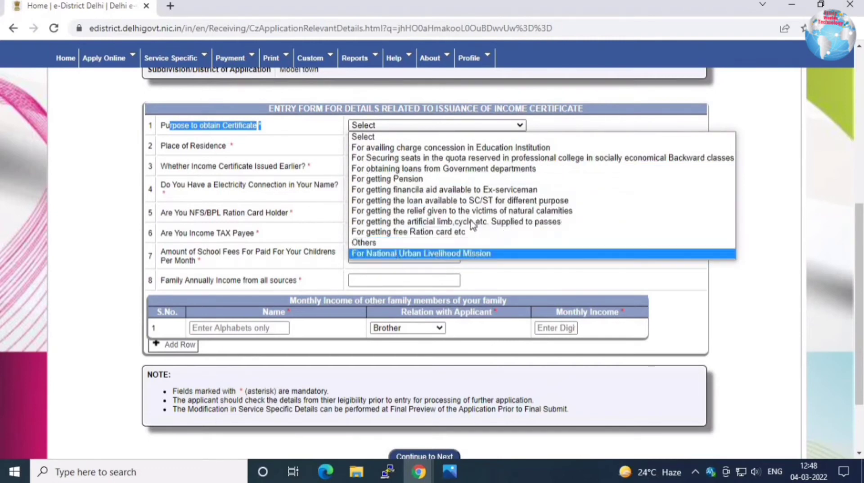
click(509, 148)
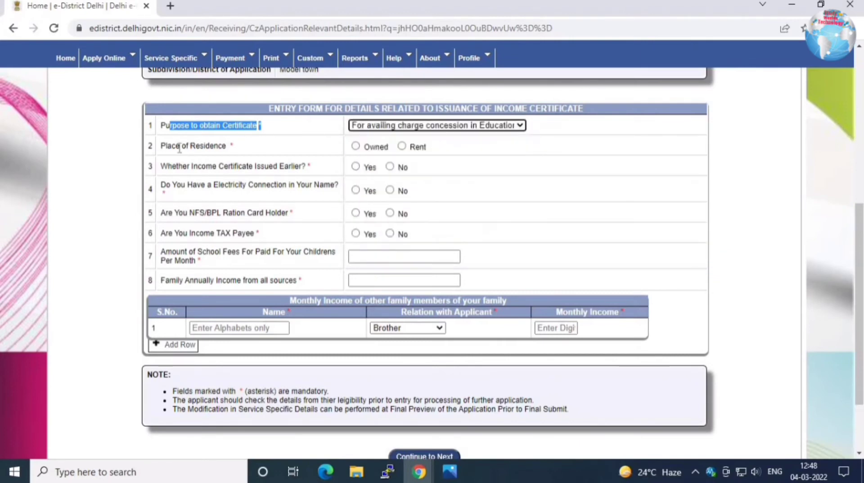
Set Place of Residence to Owned after briefly trying Rented
drag(161, 146, 226, 146)
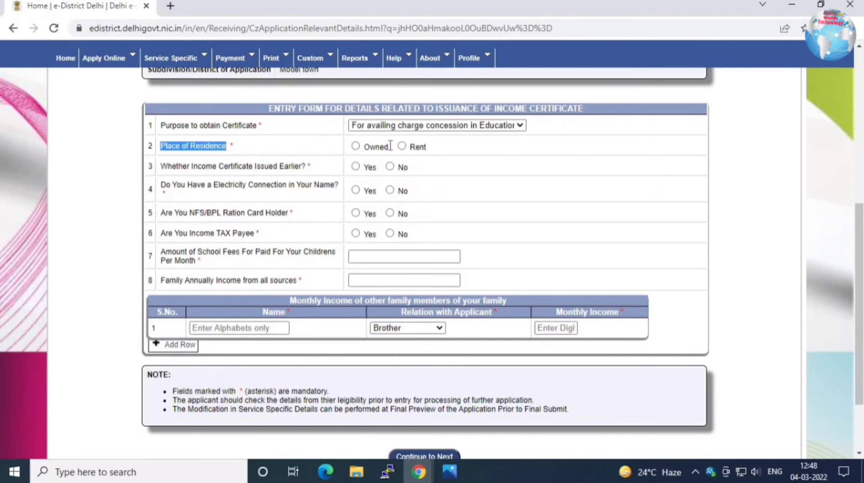
click(358, 147)
click(403, 146)
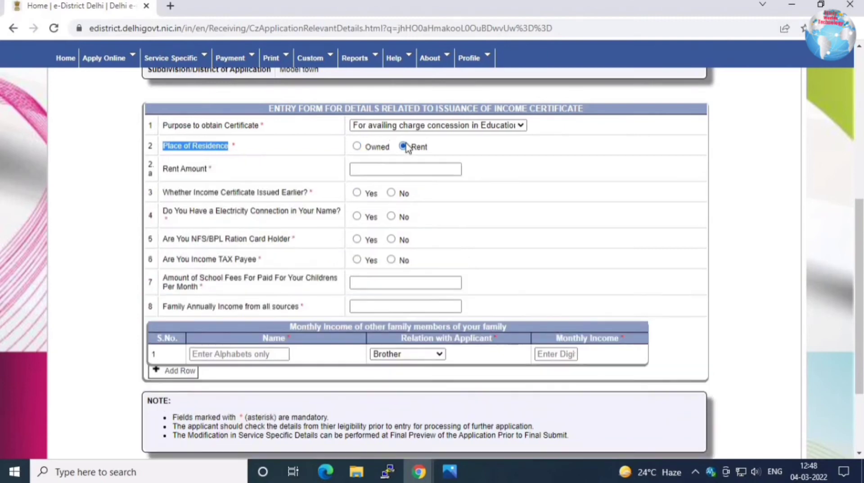
click(384, 170)
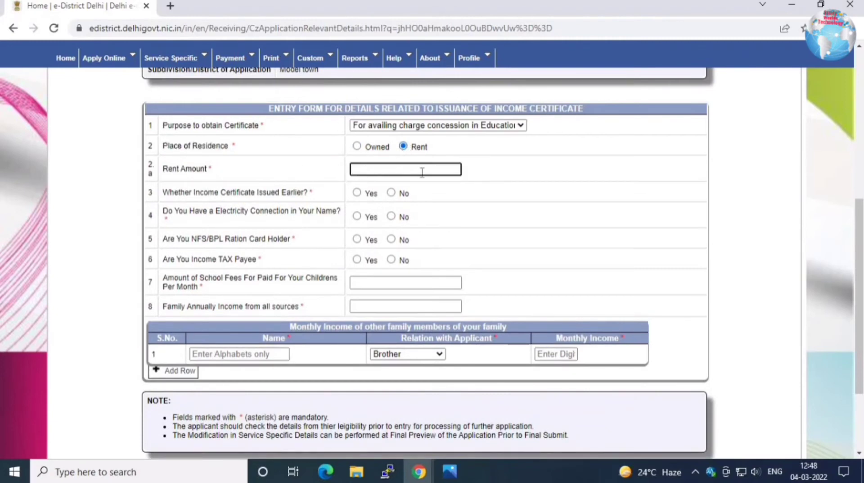
click(357, 146)
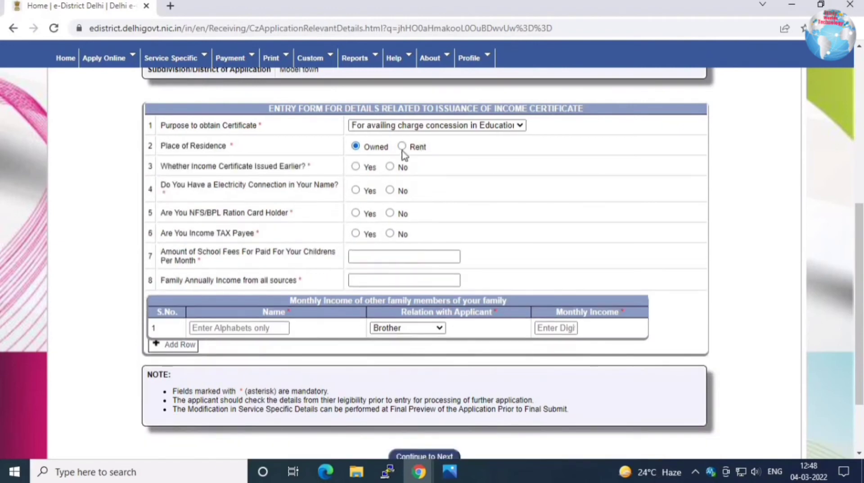
drag(167, 166, 311, 167)
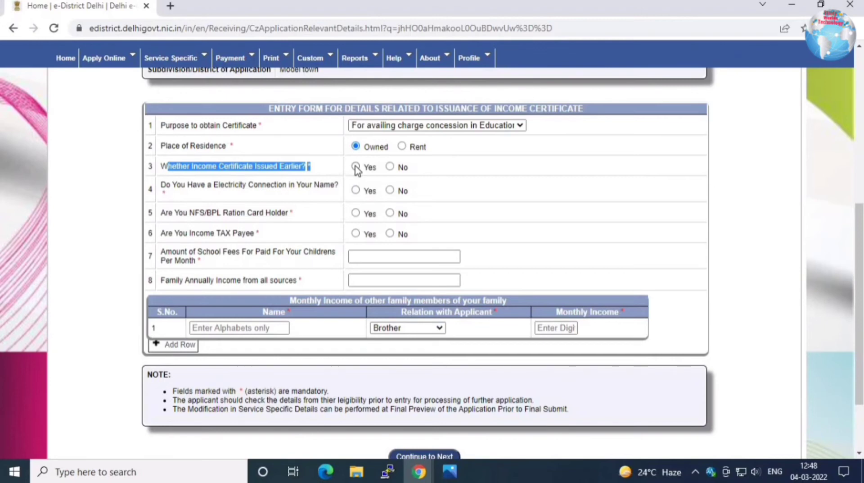
Answer No to an earlier income certificate and Yes to own-name electricity, with a 732 bill
click(390, 167)
drag(167, 184, 330, 191)
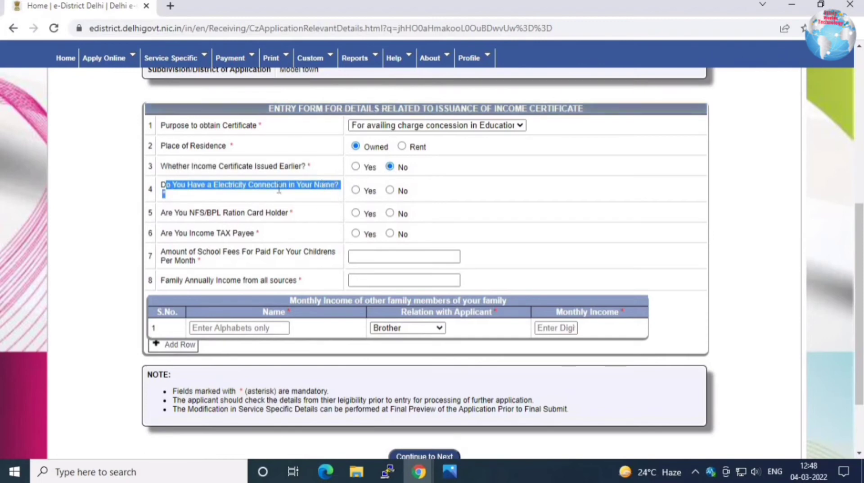
click(319, 186)
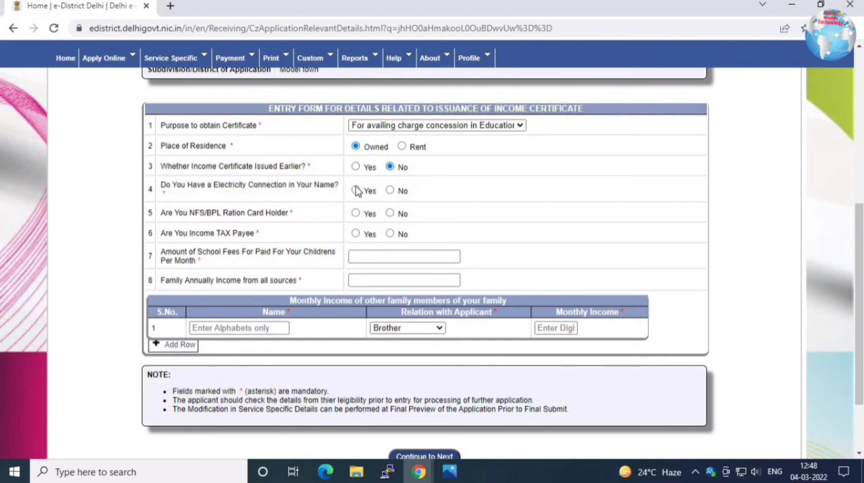
click(390, 189)
click(355, 190)
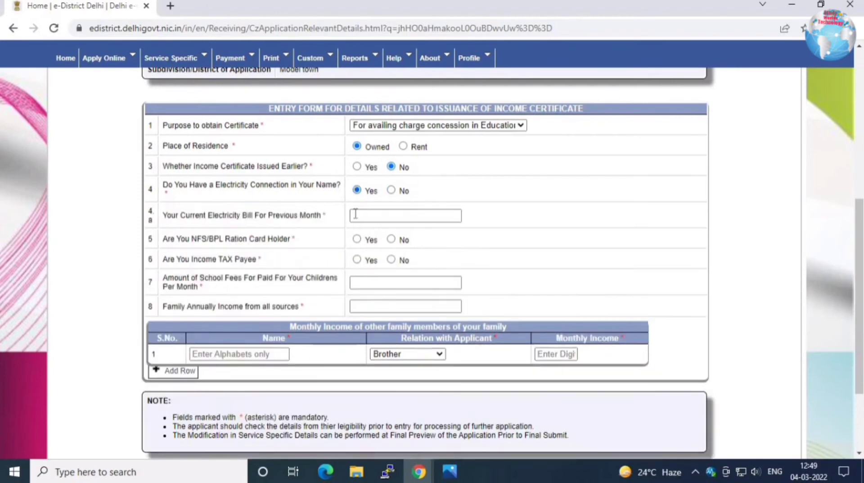
click(381, 214)
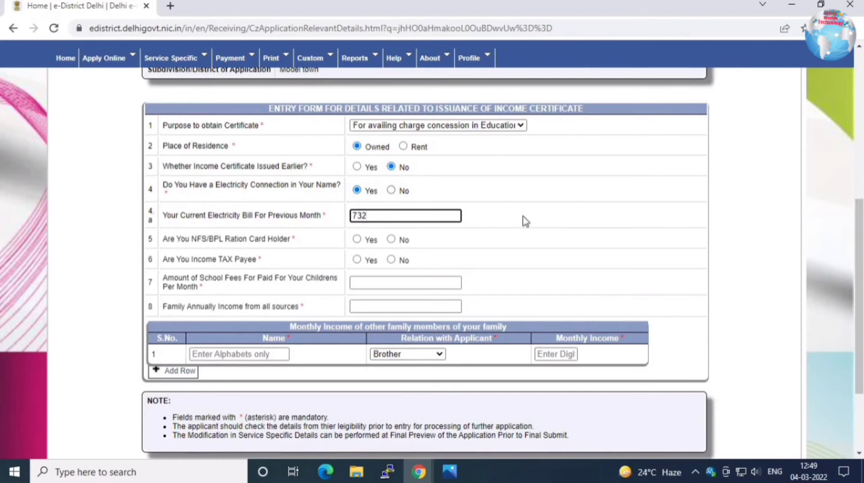
click(194, 255)
Answer No to holding an NFS/BPL ration card and No to being an income tax payee
drag(180, 239, 384, 239)
click(357, 239)
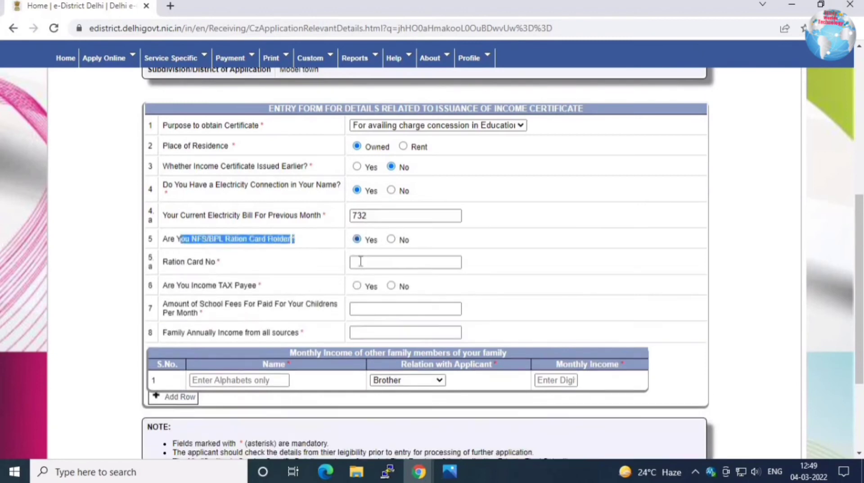
click(391, 239)
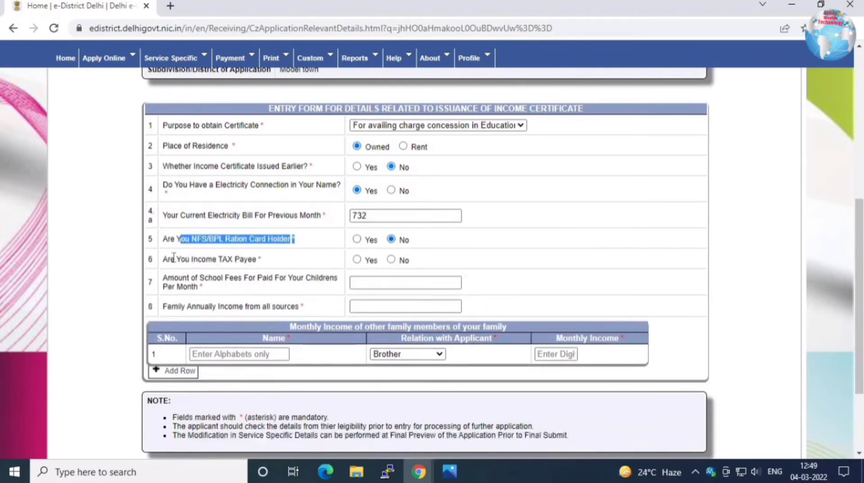
drag(261, 259, 170, 259)
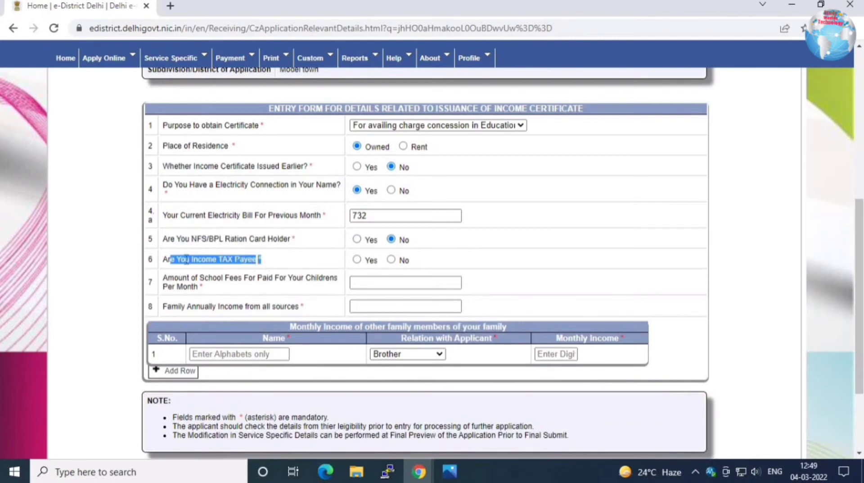
click(392, 260)
drag(175, 277, 389, 284)
click(406, 282)
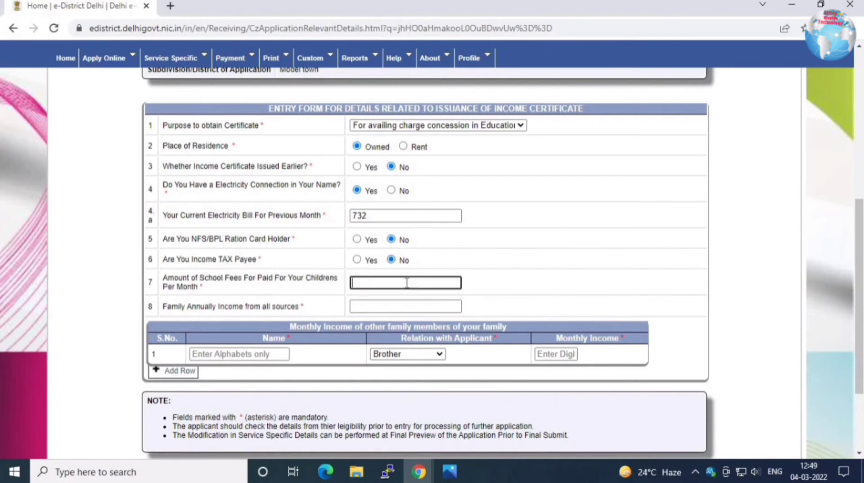
Enter monthly school fees of 5000 and a family annual income of 90000
text(10000)
click(353, 305)
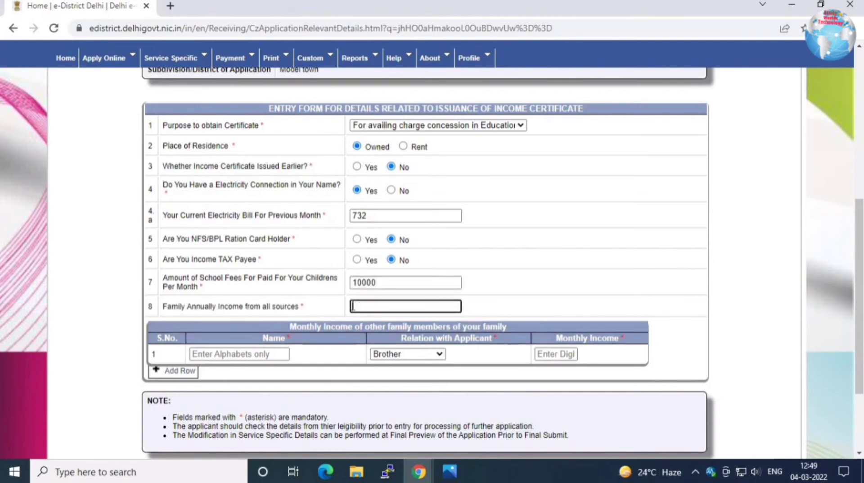
text(90000)
click(520, 304)
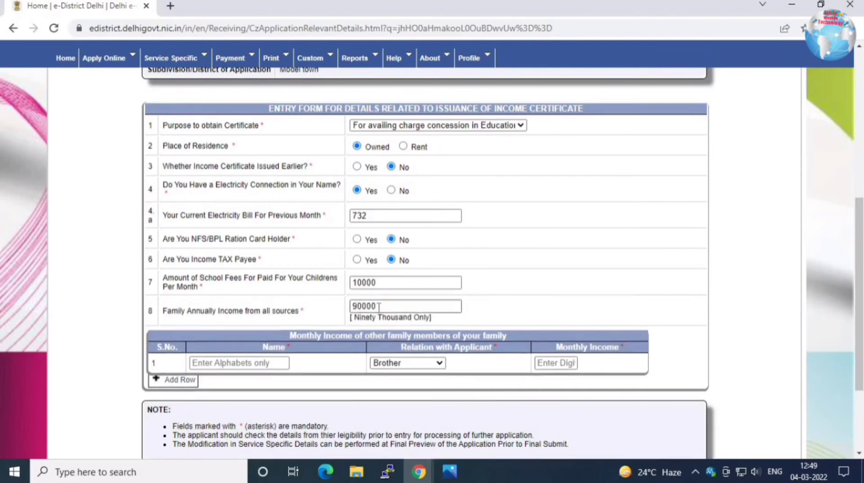
drag(377, 317, 443, 313)
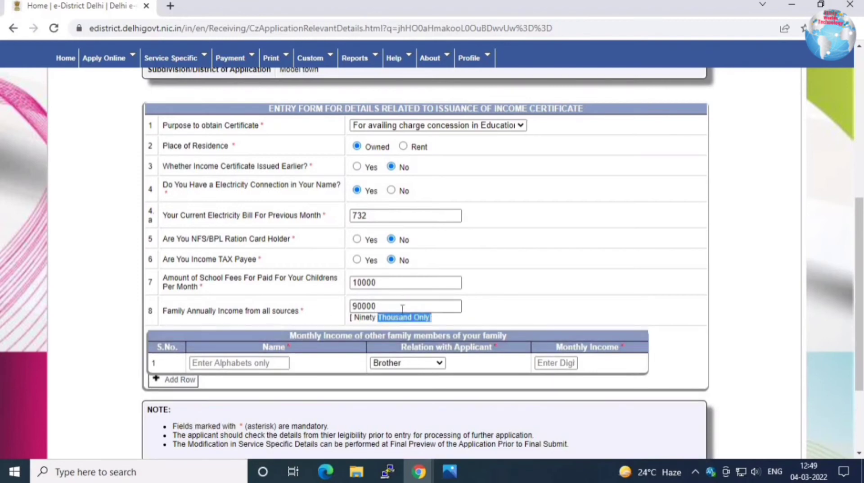
drag(186, 311, 434, 322)
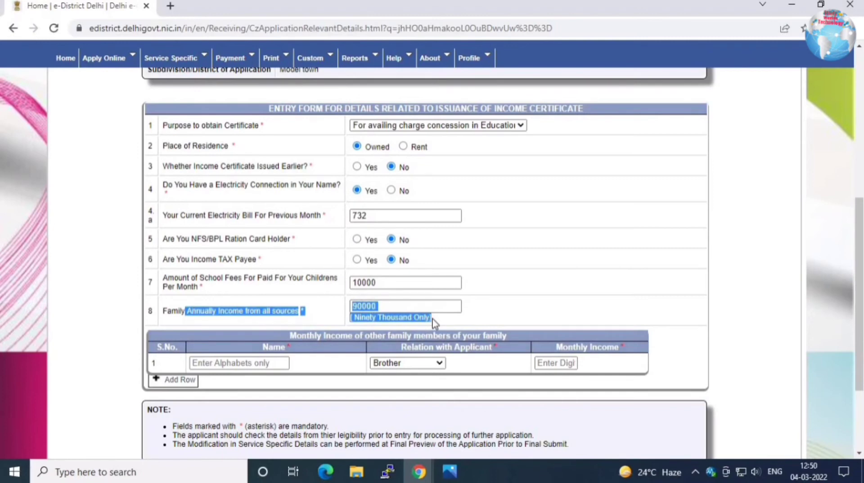
click(245, 362)
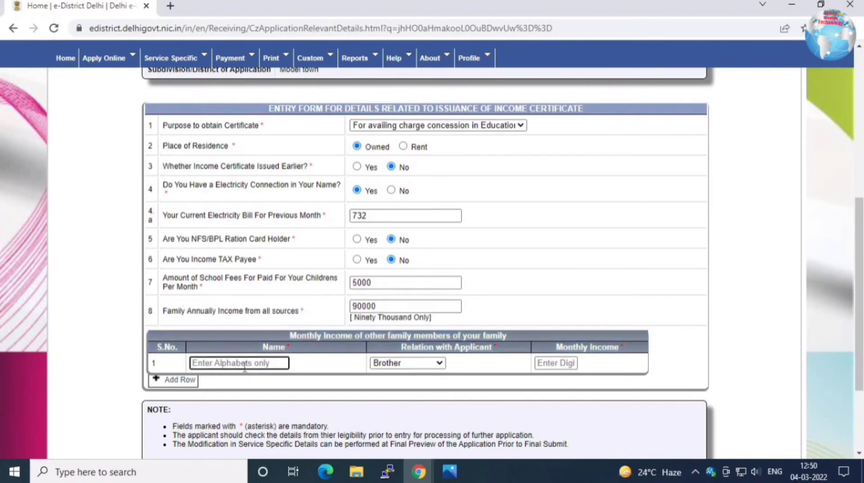
Add a family member row with the wife's name, relation Wife, and monthly income 5000
text(MaMTA)
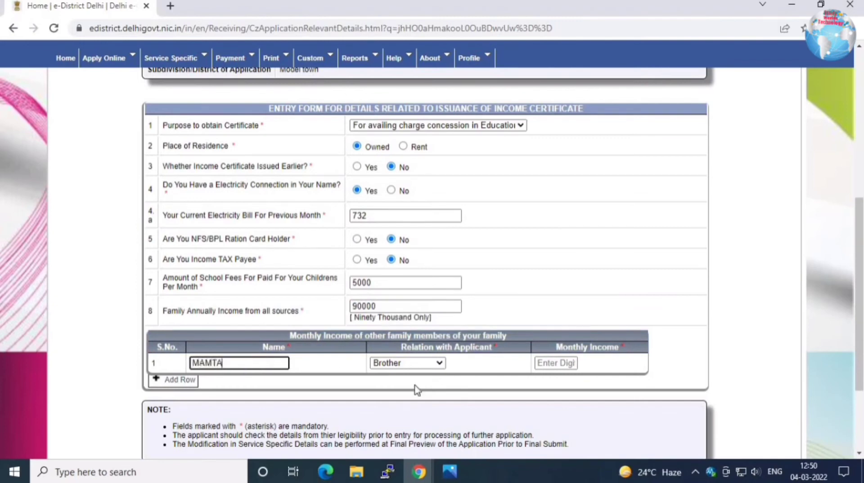
click(418, 365)
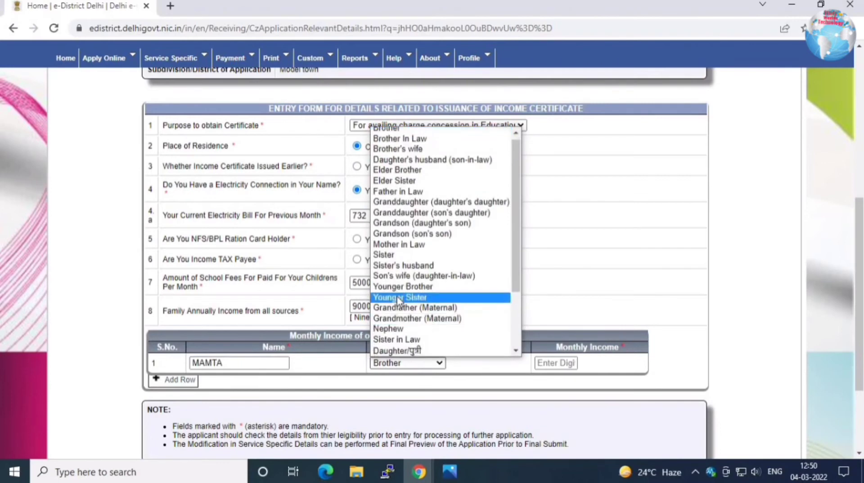
scroll(398, 300, down, 3)
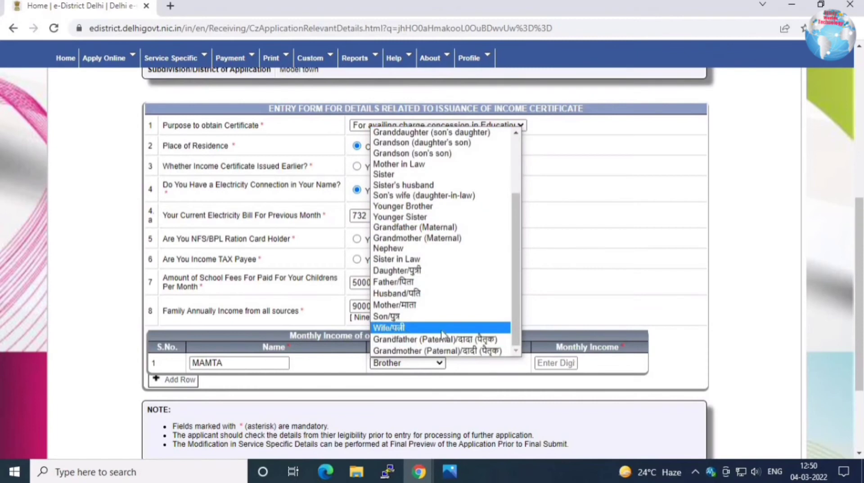
click(393, 330)
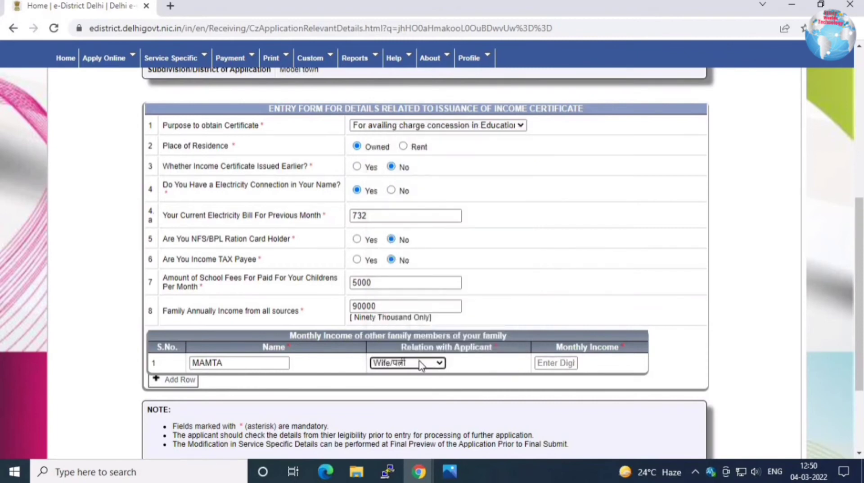
click(574, 363)
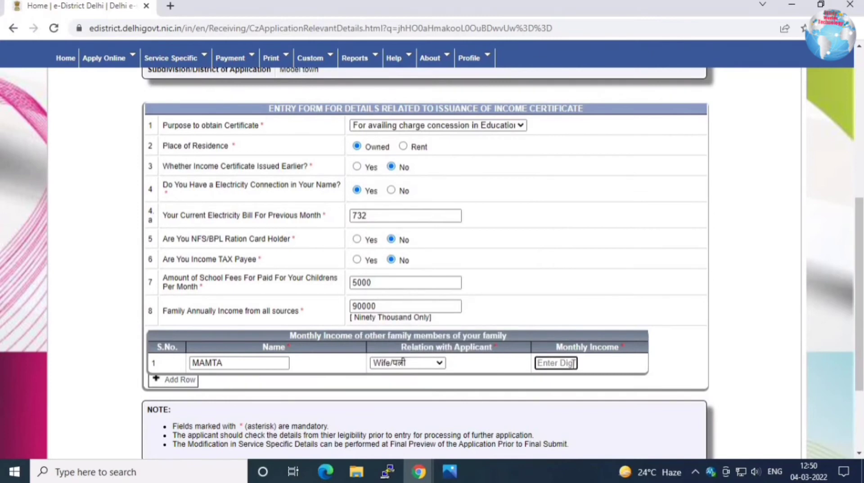
text(2000)
click(594, 372)
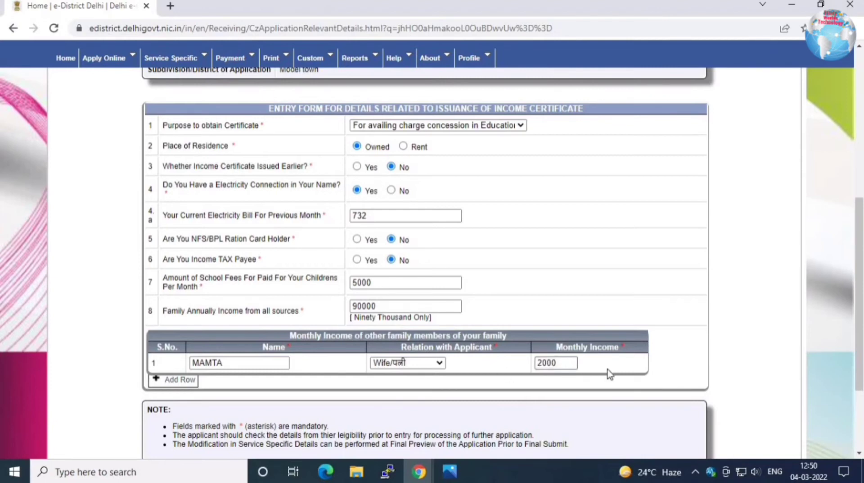
click(544, 363)
key(BackSpace)
text(5)
click(590, 358)
scroll(485, 372, down, 3)
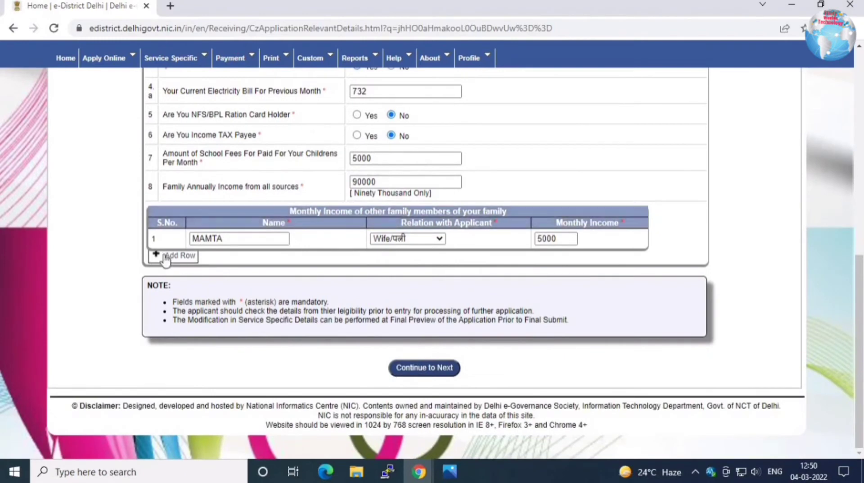
Continue to the supporting documents page and review the identity, electricity, residence and self-declaration rows
click(434, 368)
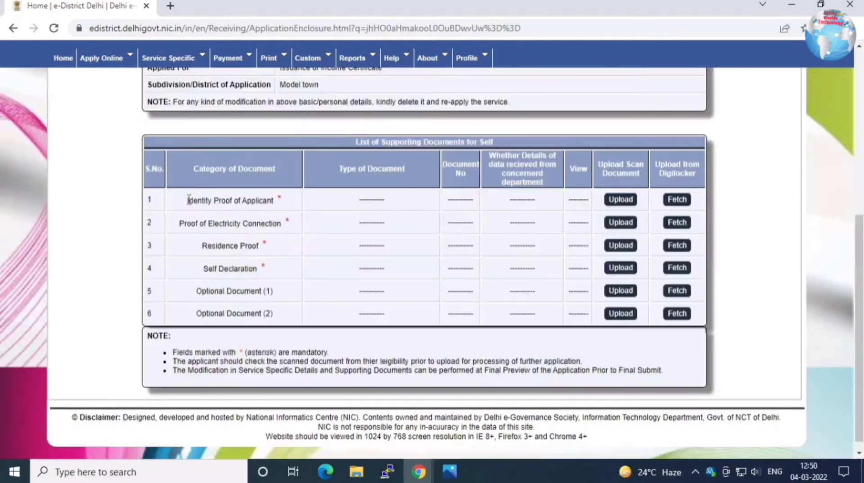
triple_click(279, 202)
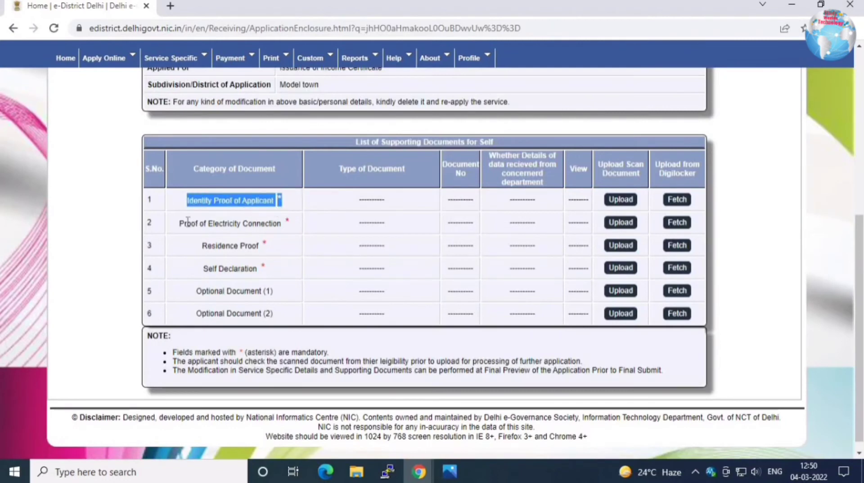
triple_click(284, 228)
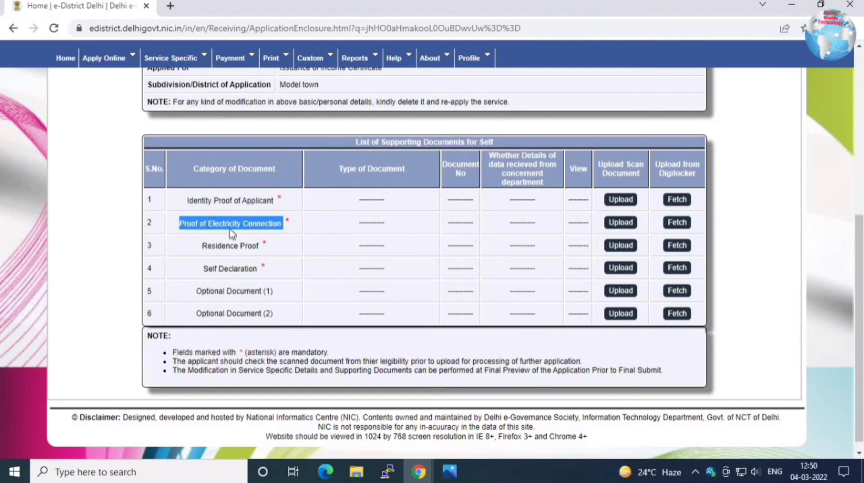
drag(207, 246, 294, 255)
drag(209, 269, 279, 278)
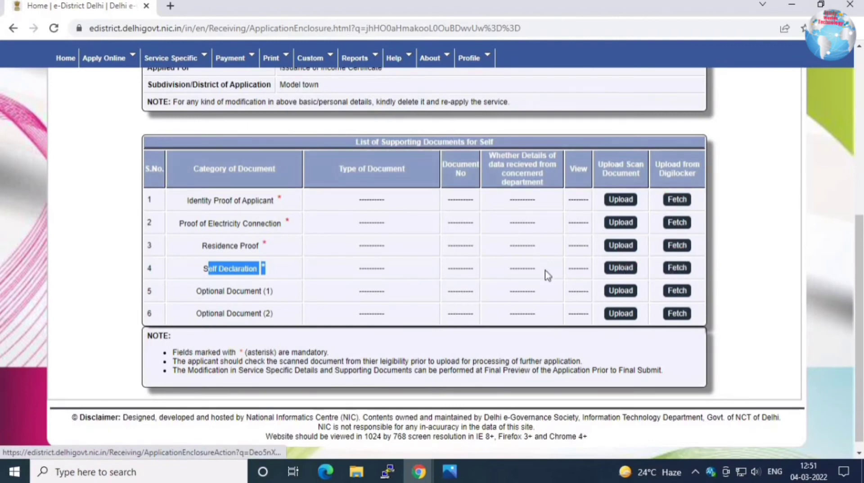
click(622, 270)
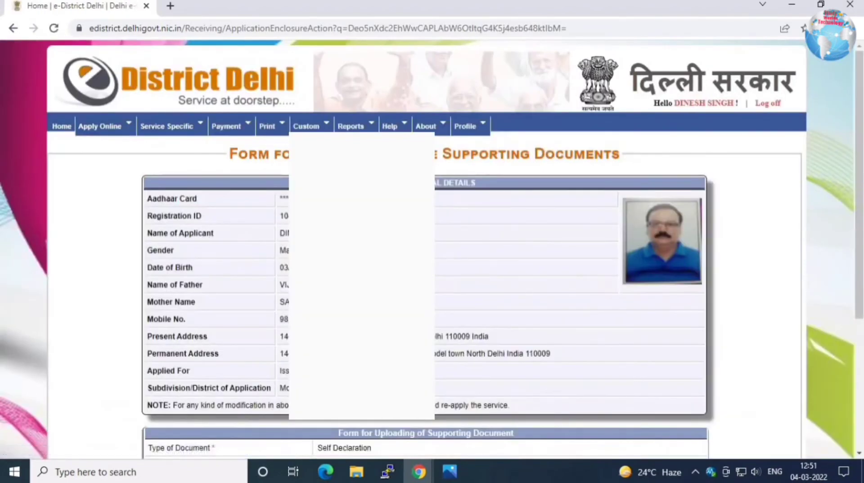
scroll(417, 266, down, 5)
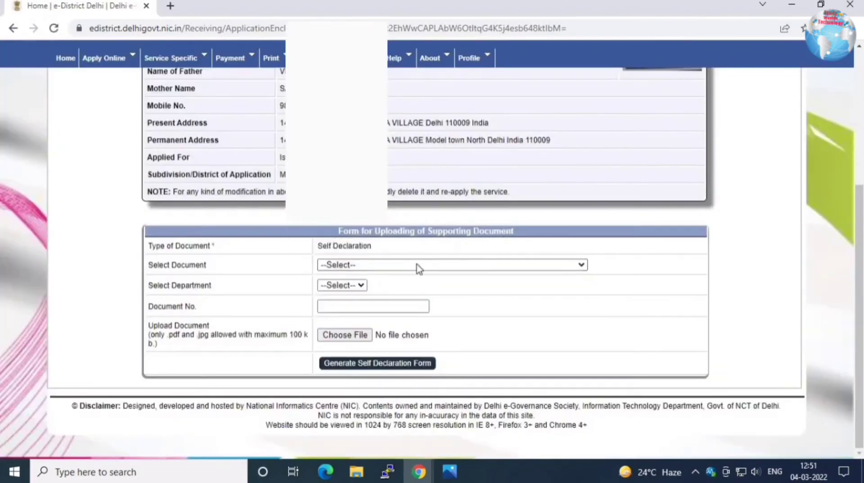
click(417, 264)
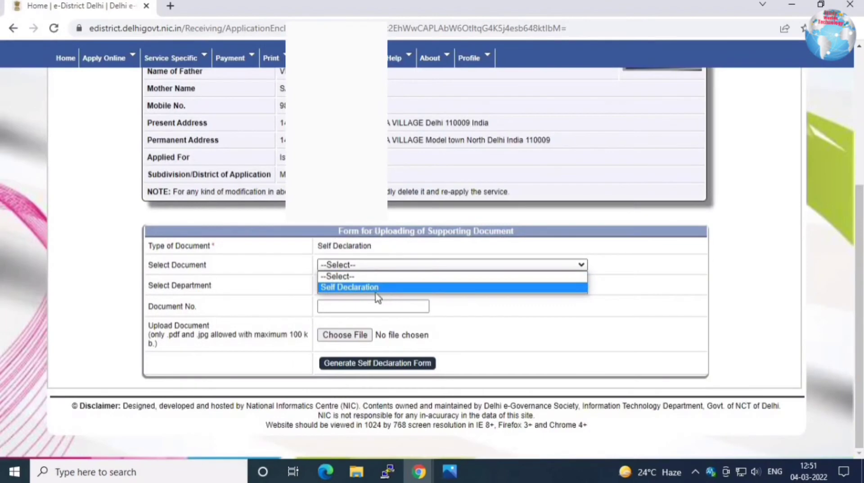
click(376, 289)
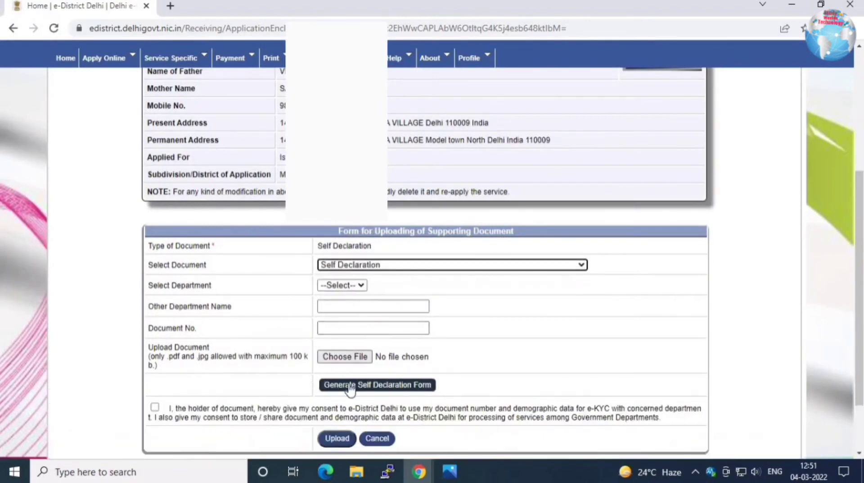
click(416, 385)
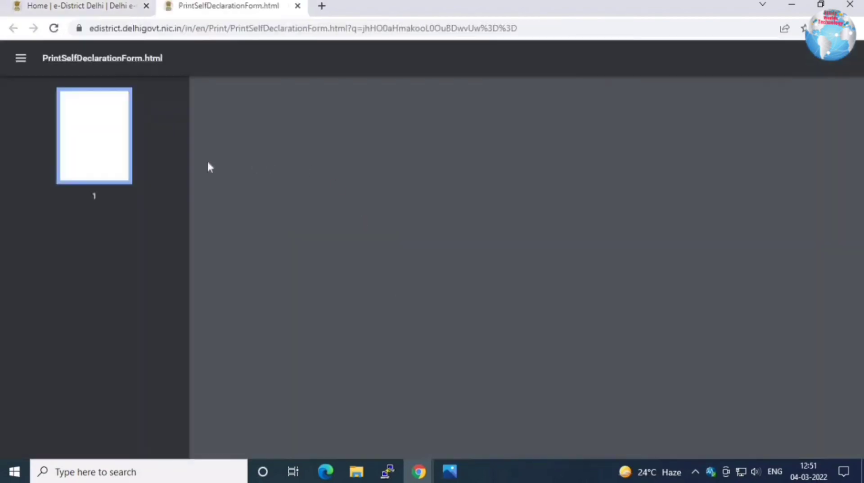
scroll(810, 318, down, 8)
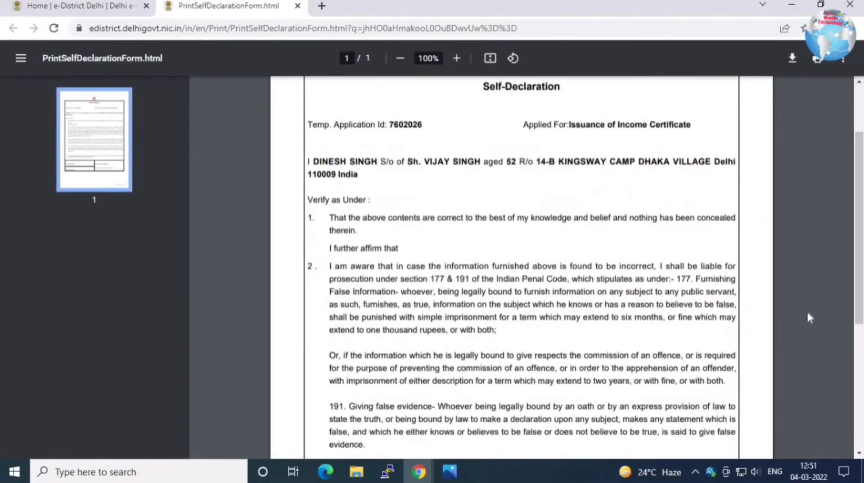
scroll(765, 332, up, 7)
scroll(720, 318, up, 1)
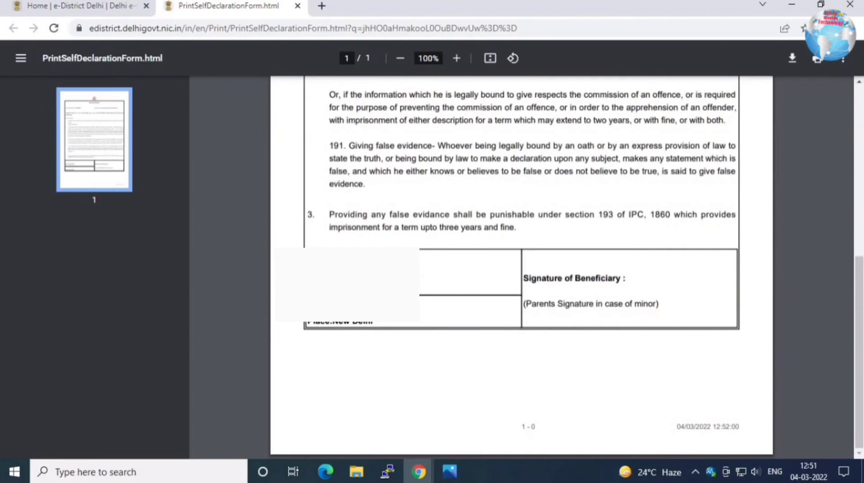
drag(533, 272, 627, 272)
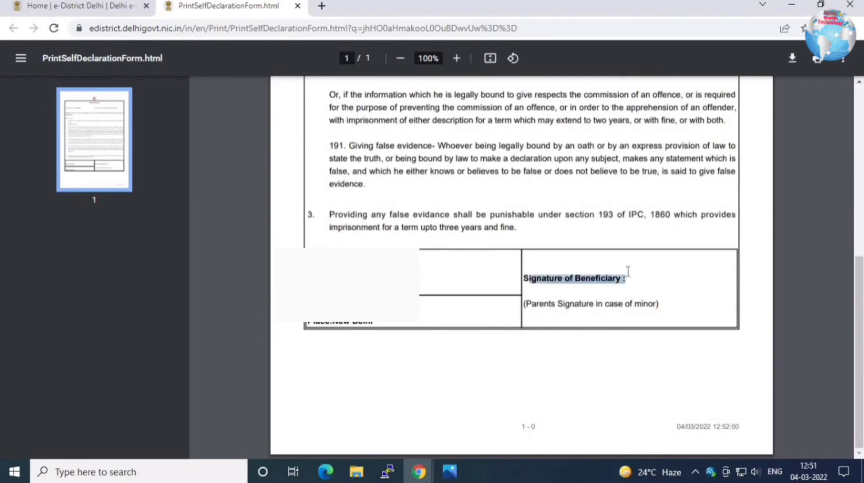
click(628, 271)
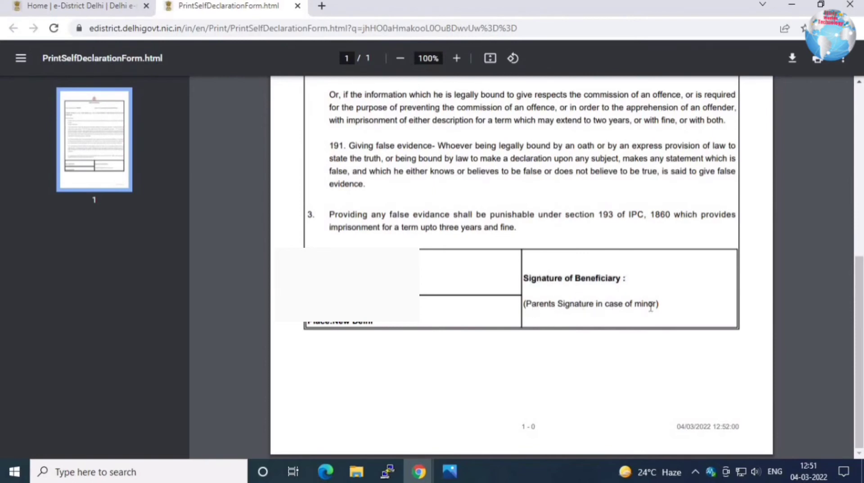
drag(526, 304, 659, 305)
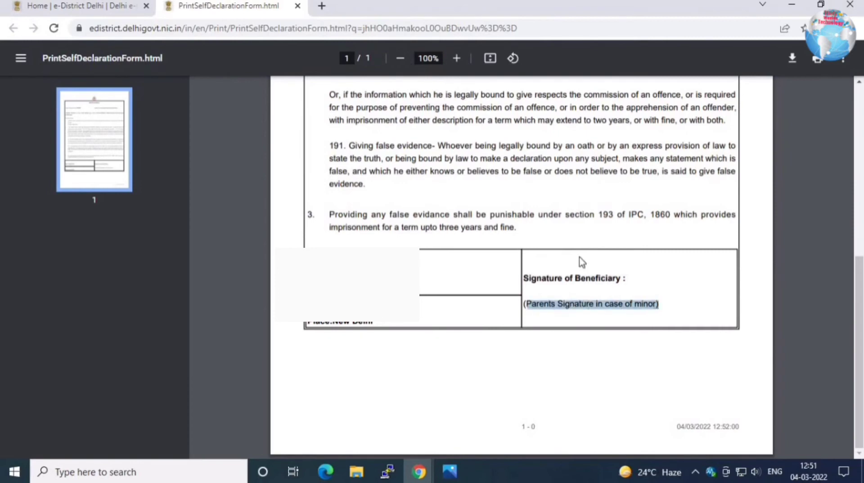
click(556, 267)
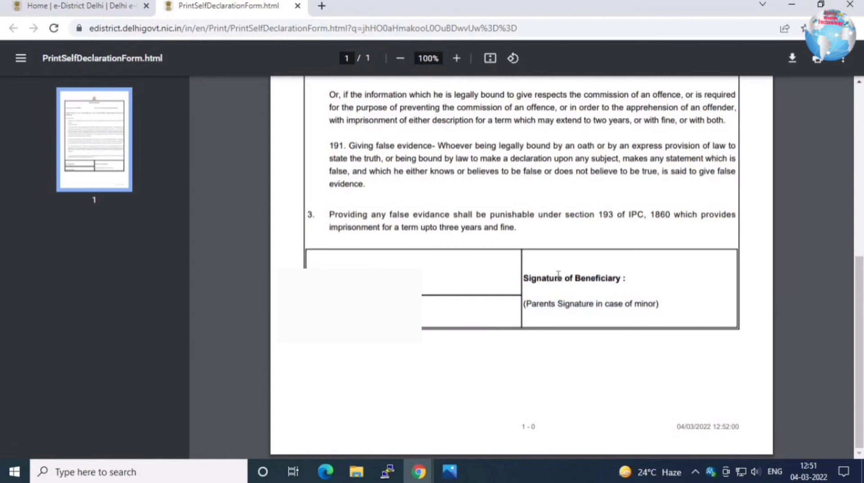
scroll(559, 275, up, 3)
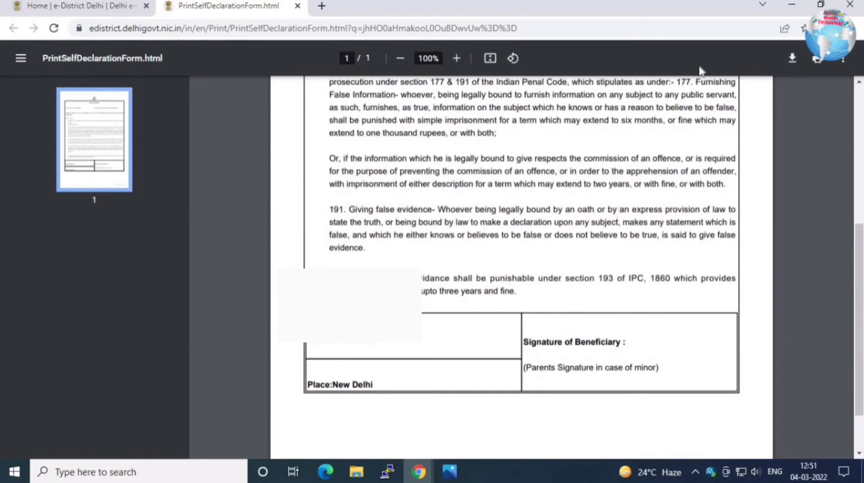
Download the self-declaration PDF into Pictures as PrintSelfDeclarationForm (1), then close the download shelf
click(792, 59)
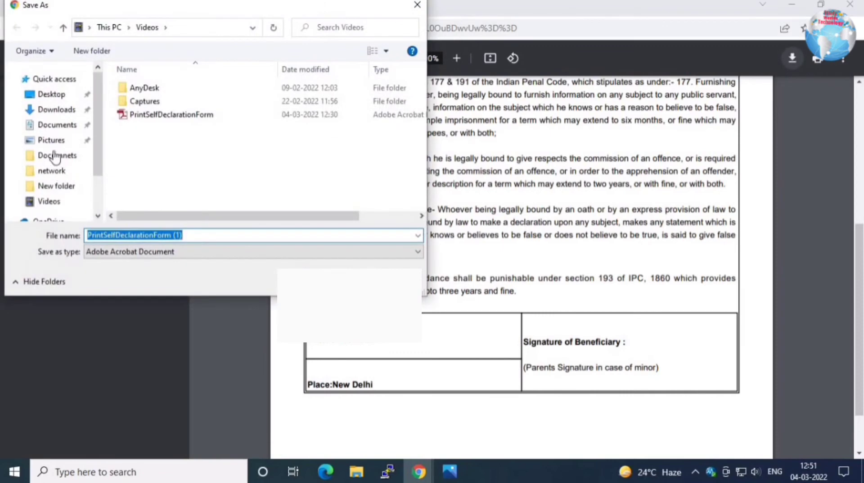
click(53, 140)
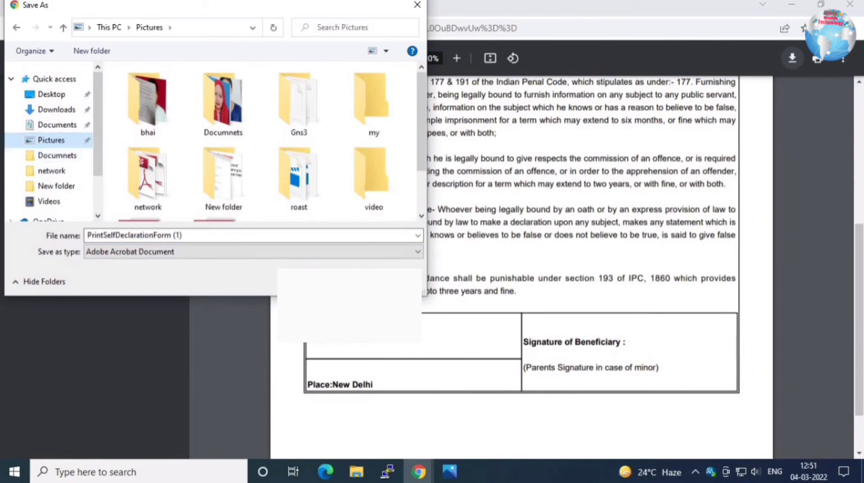
click(351, 266)
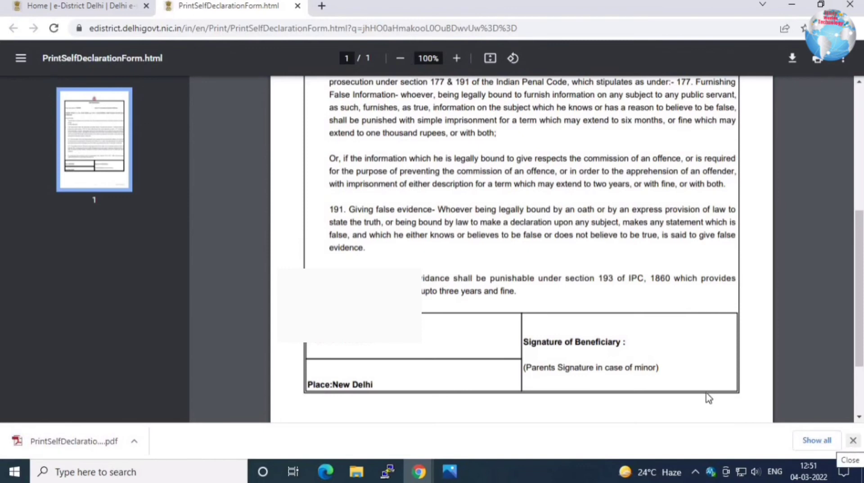
click(853, 441)
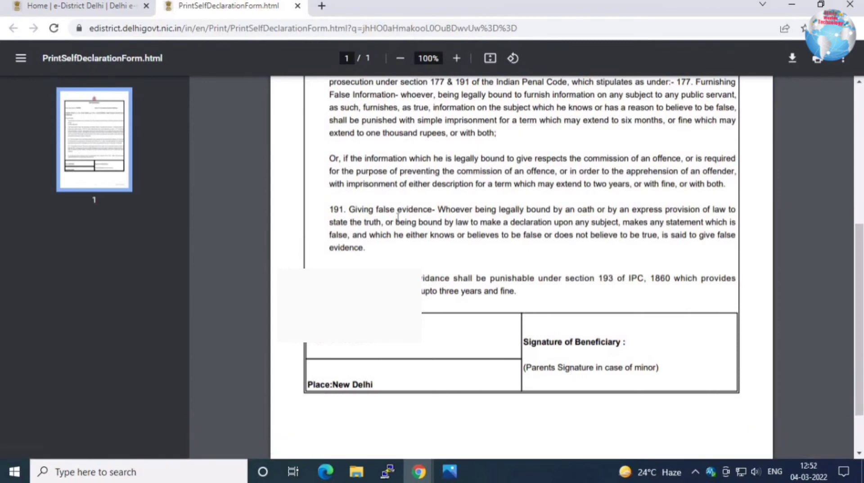
Close the PDF tab and reopen the pending income certificate's supporting documents via Apply Online > Pending for Submission
click(297, 6)
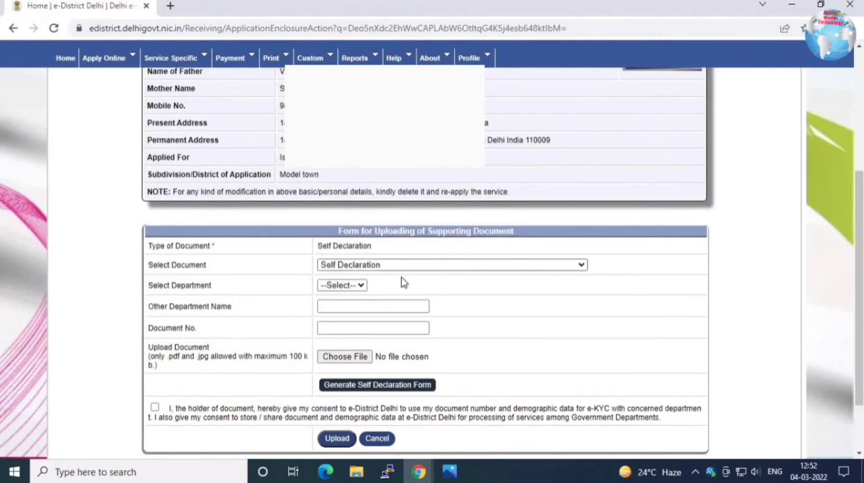
click(65, 57)
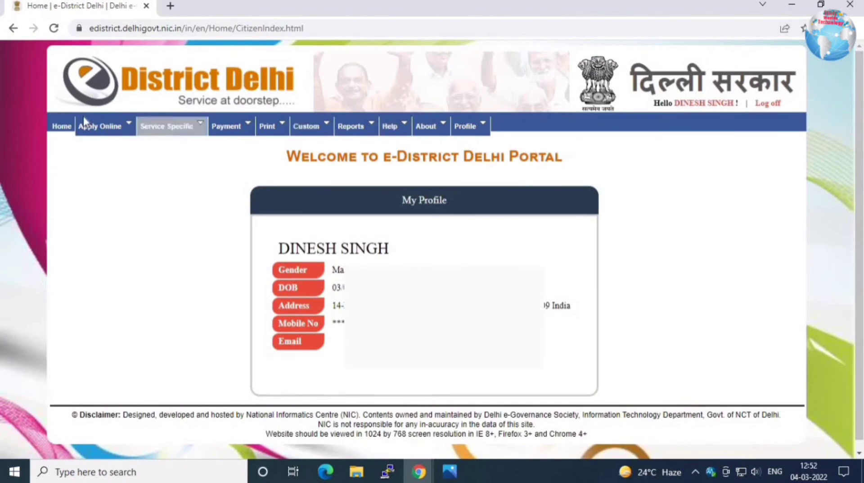
mouse_move(106, 130)
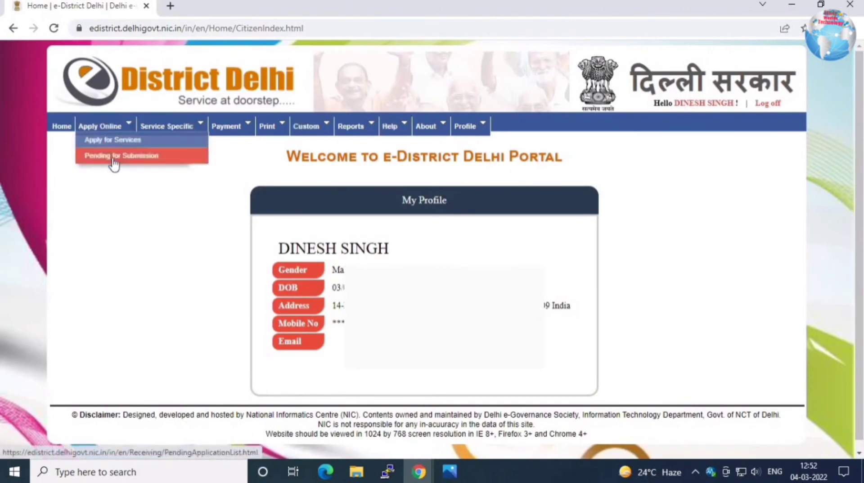
click(114, 157)
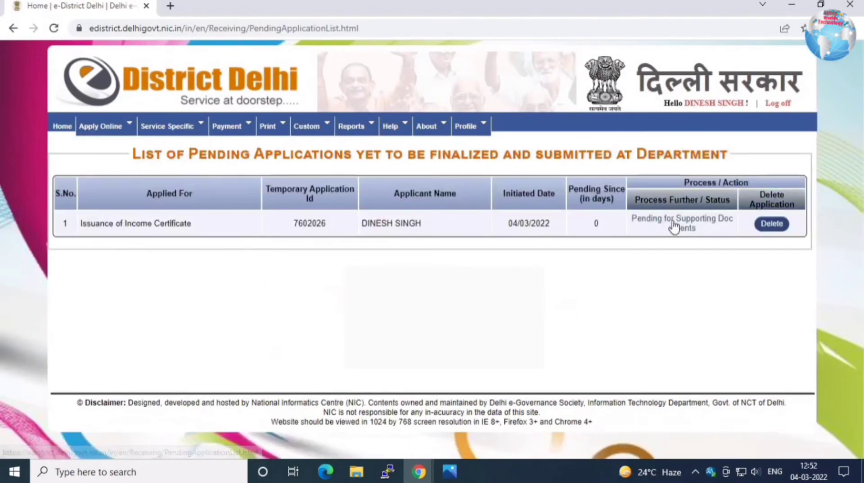
click(653, 222)
scroll(527, 219, down, 7)
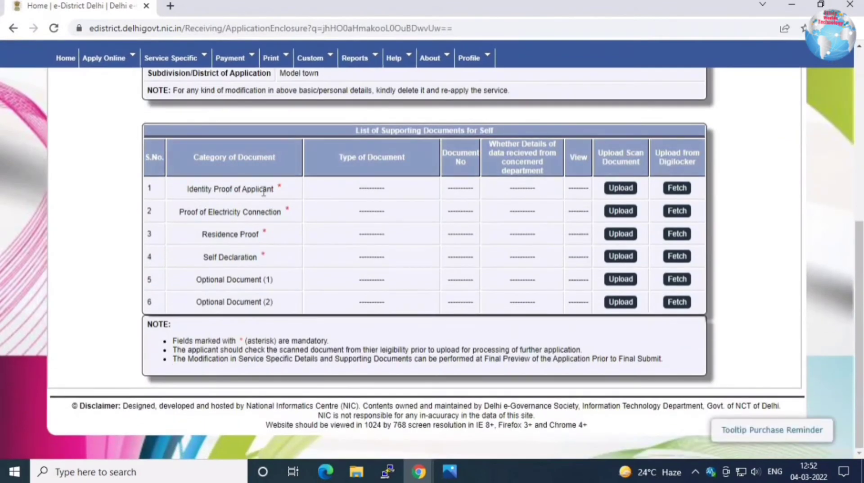
drag(272, 189, 198, 189)
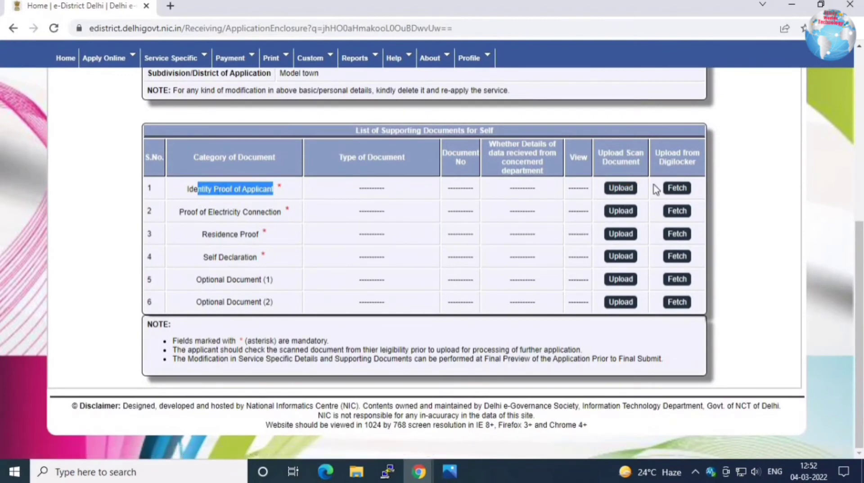
Start the Identity Proof upload with Aadhaar Card as the document type and check existing documents
click(677, 189)
click(620, 188)
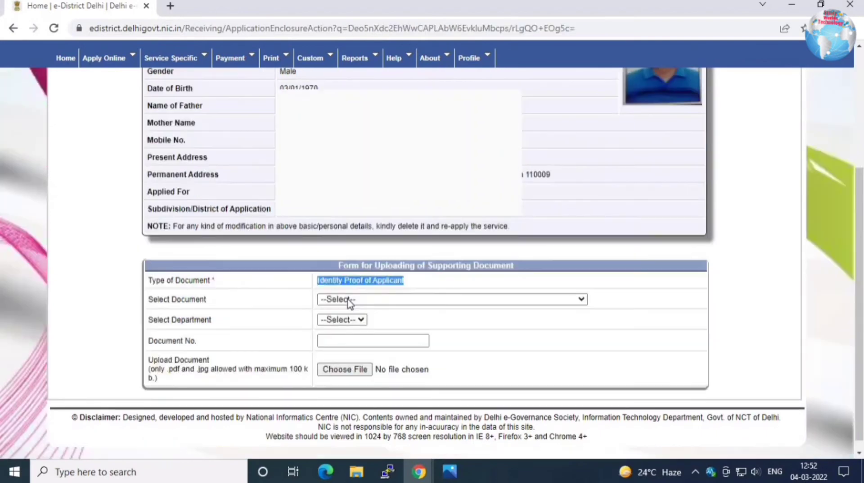
click(341, 299)
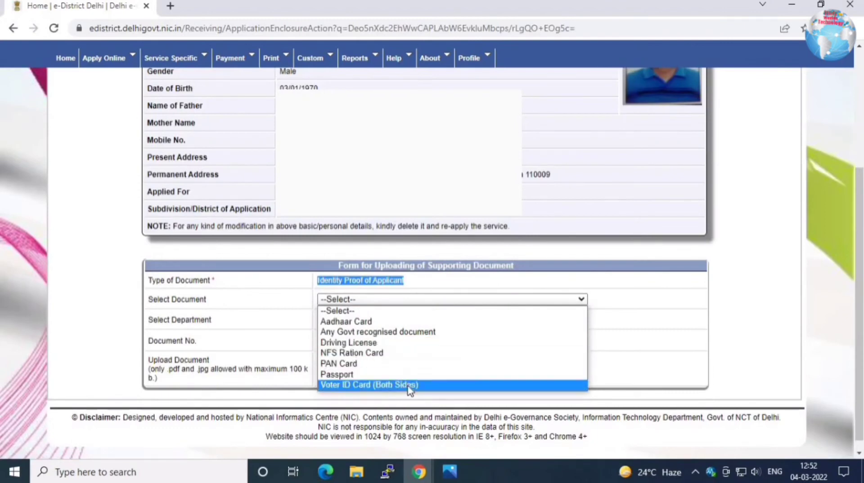
click(351, 301)
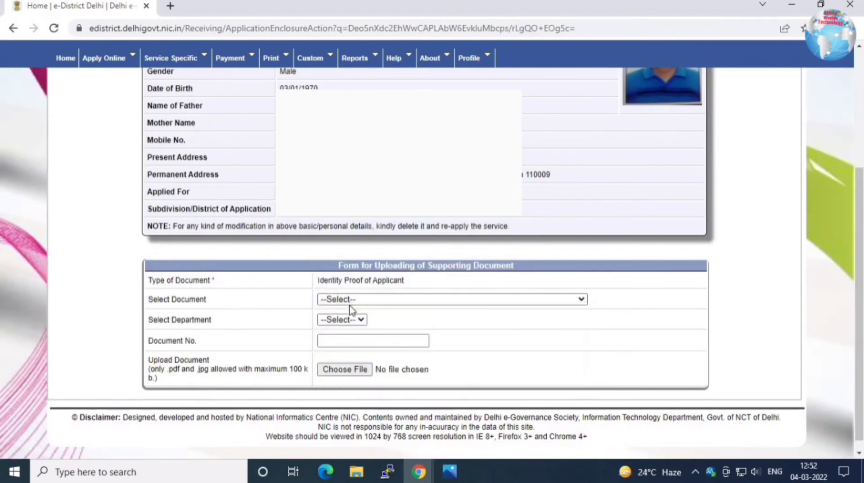
click(352, 301)
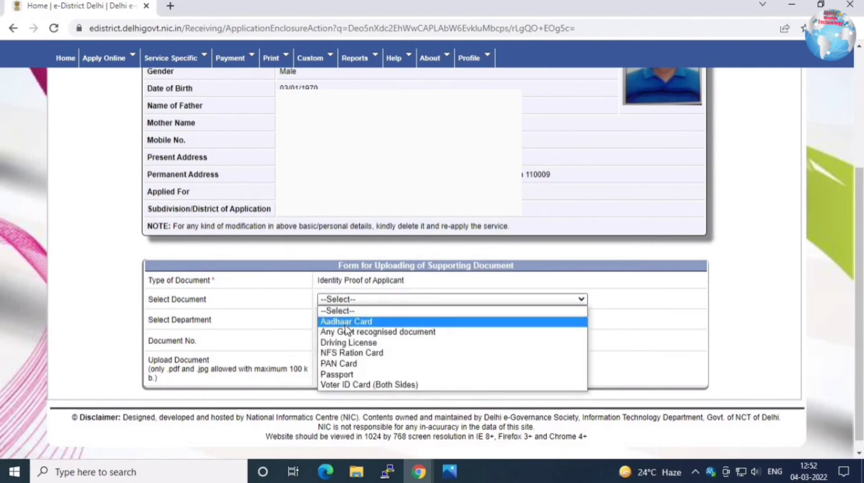
click(346, 324)
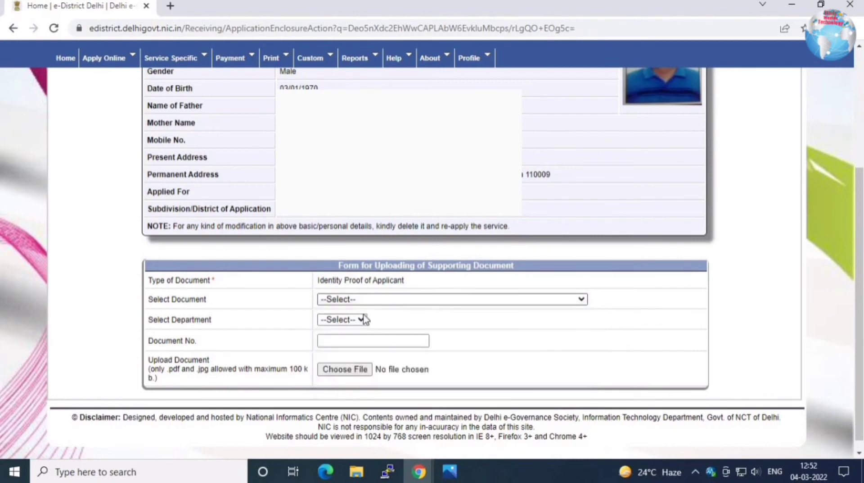
drag(157, 320, 405, 320)
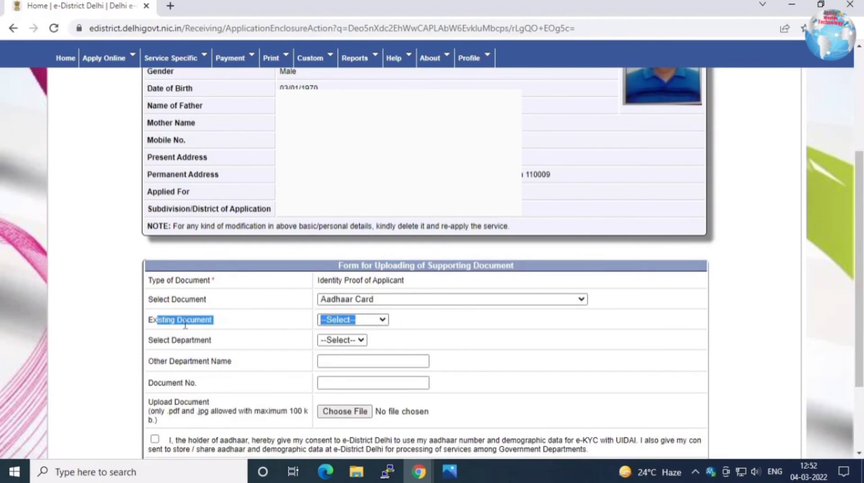
click(352, 328)
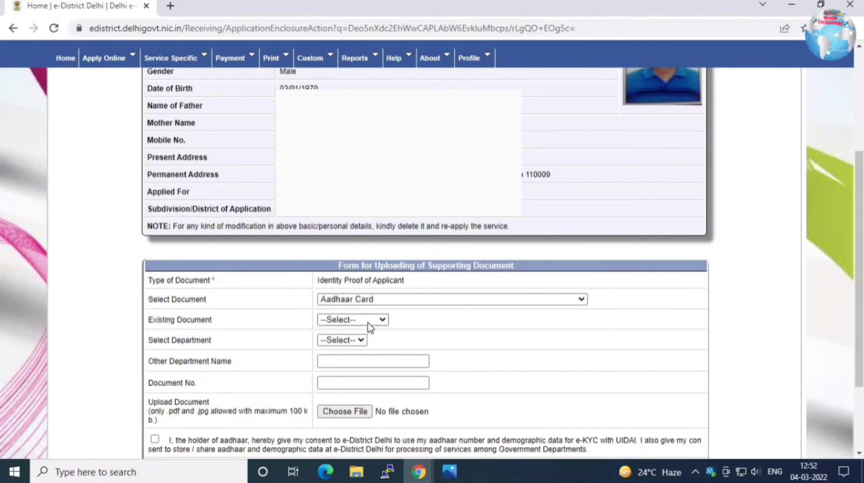
click(371, 321)
click(411, 328)
click(345, 321)
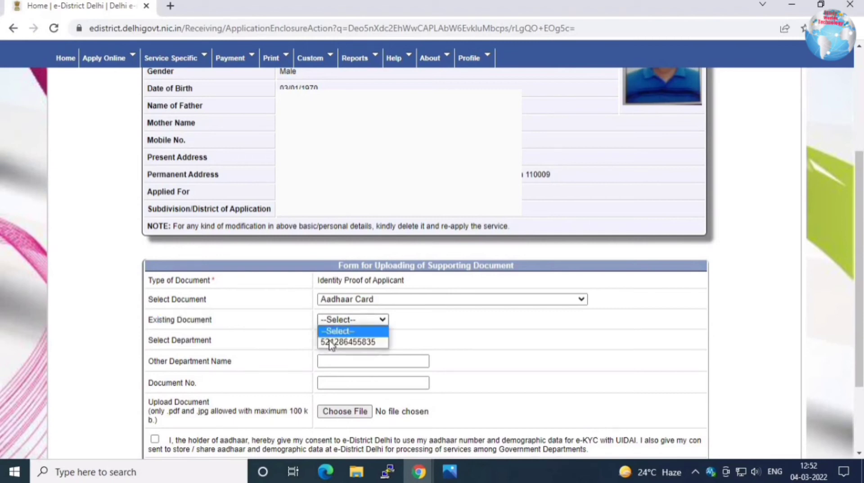
click(425, 328)
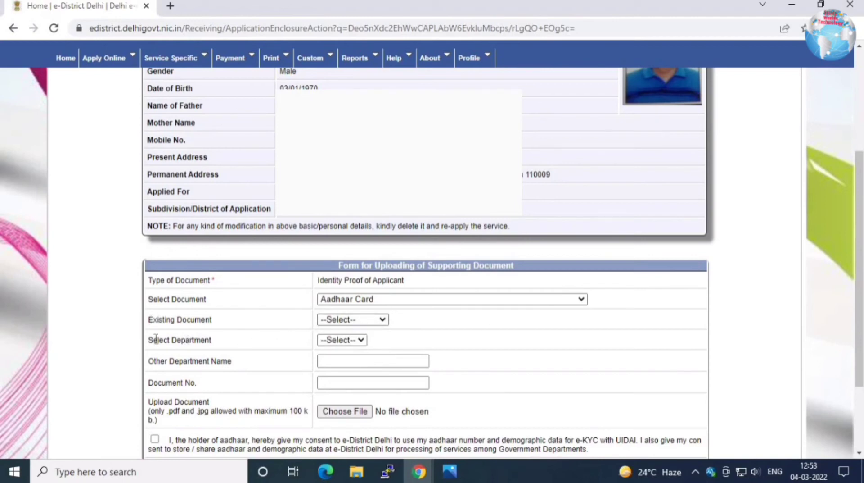
Set department to UID, pick the existing Aadhaar document, and continue with it
drag(156, 339, 327, 343)
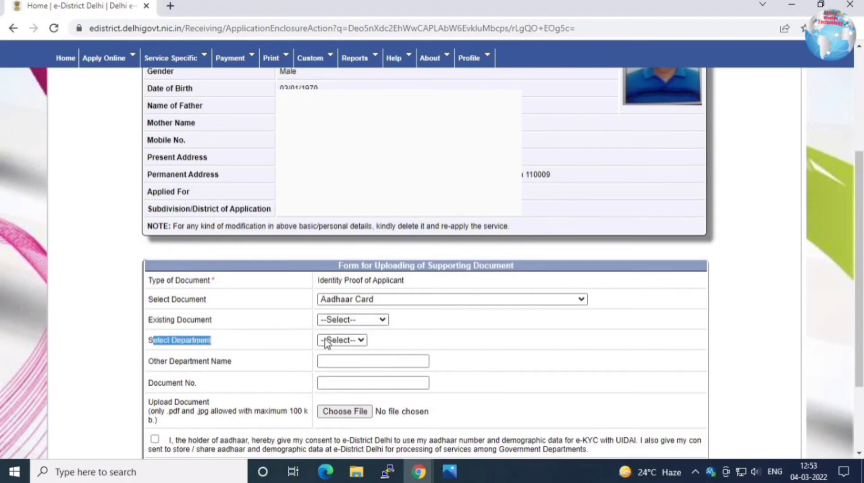
click(326, 343)
click(323, 362)
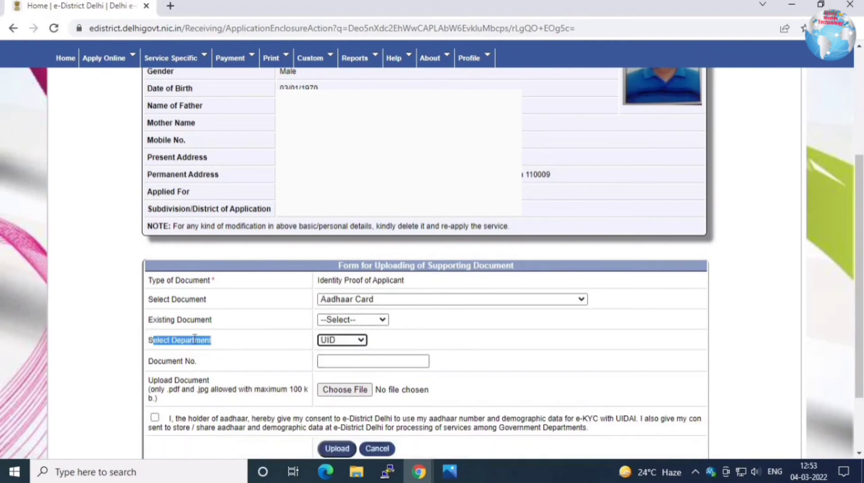
click(335, 361)
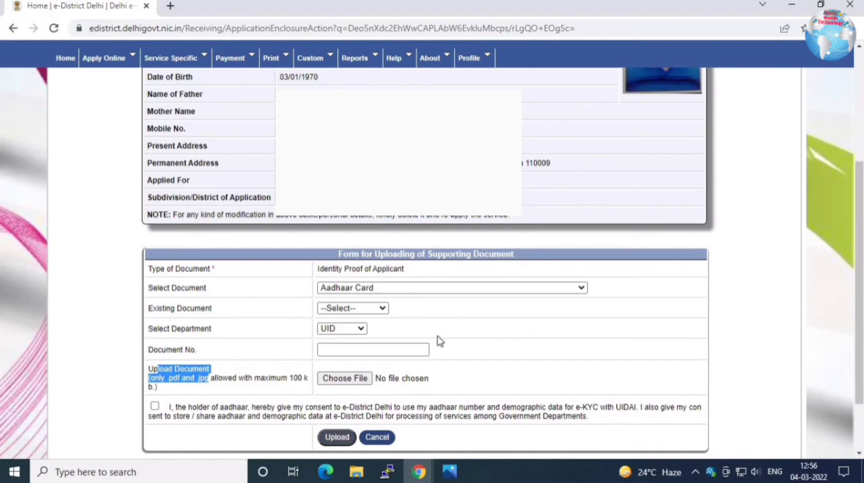
click(343, 309)
click(351, 324)
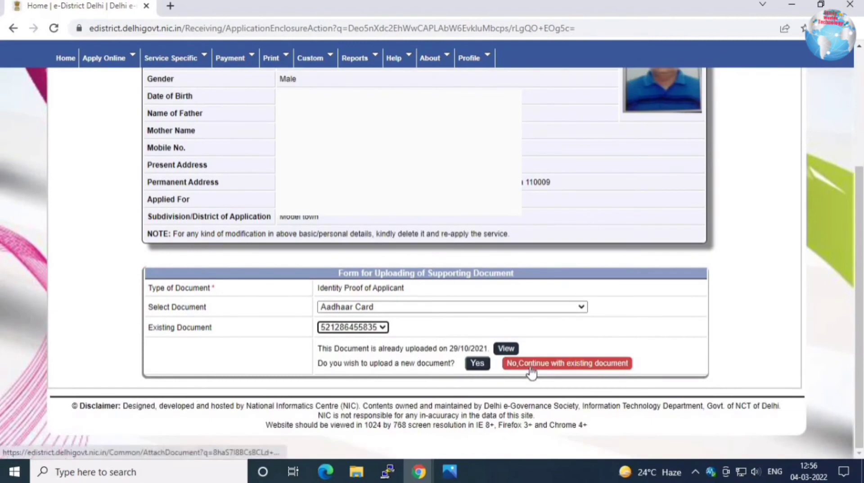
click(531, 368)
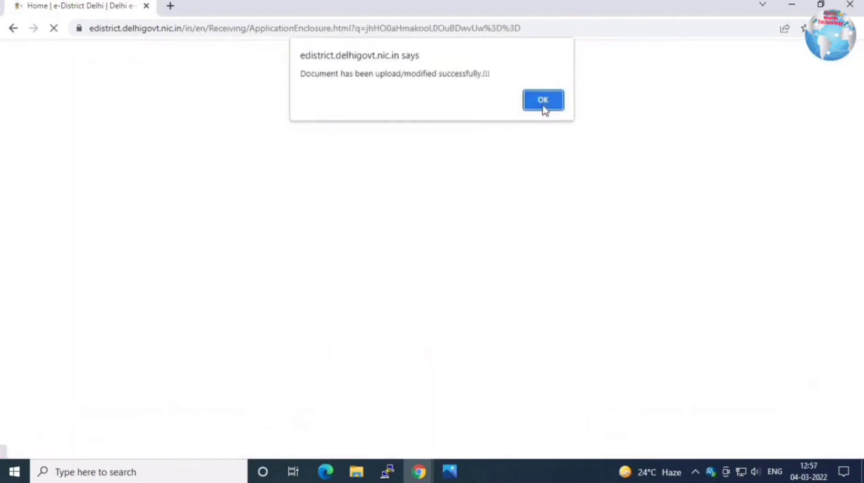
click(532, 98)
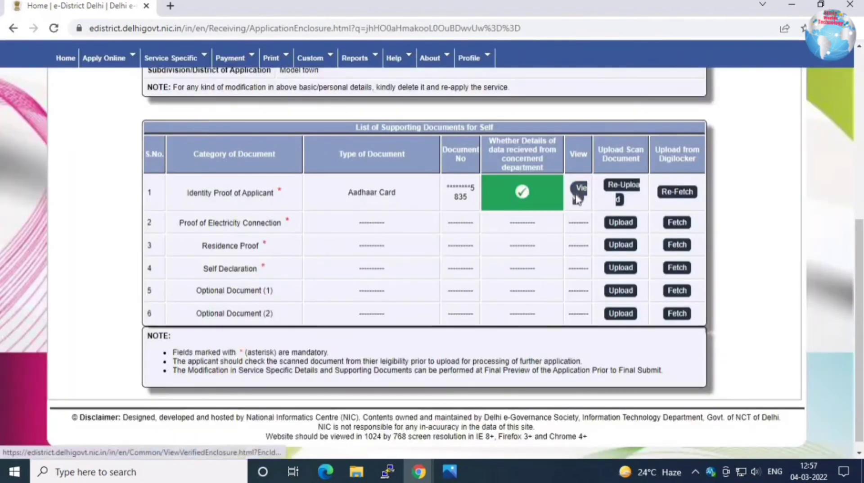
click(578, 241)
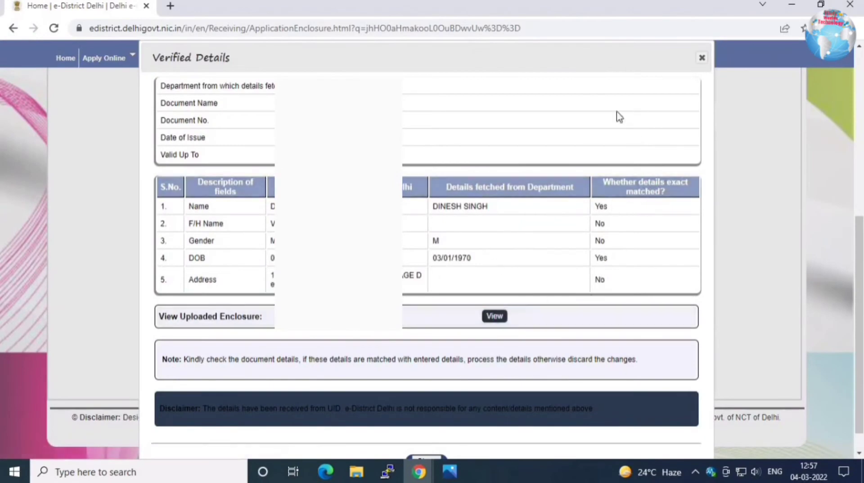
click(696, 60)
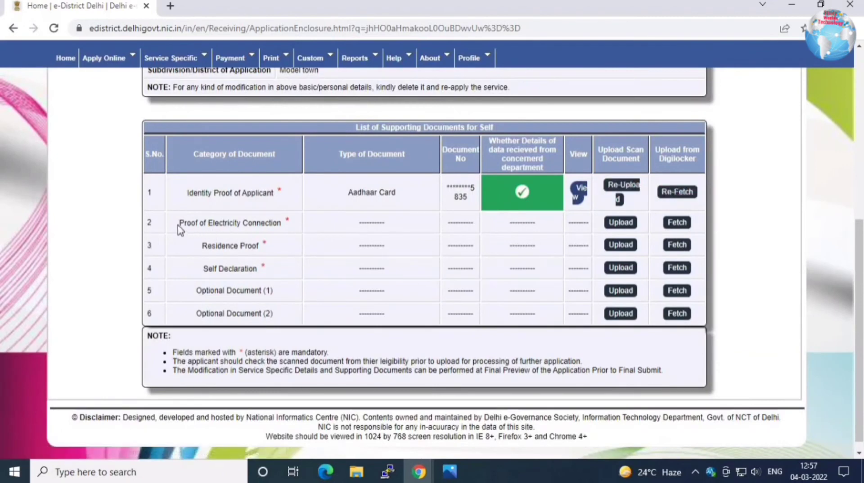
triple_click(281, 224)
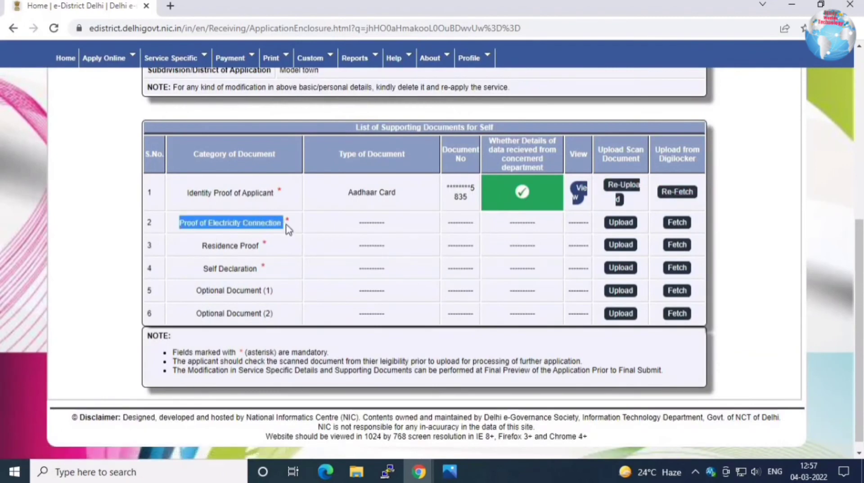
Fill the electricity proof form: Electricity Bill for Last 3 Months, department Other 'Tata Power', bill number
click(621, 222)
click(374, 298)
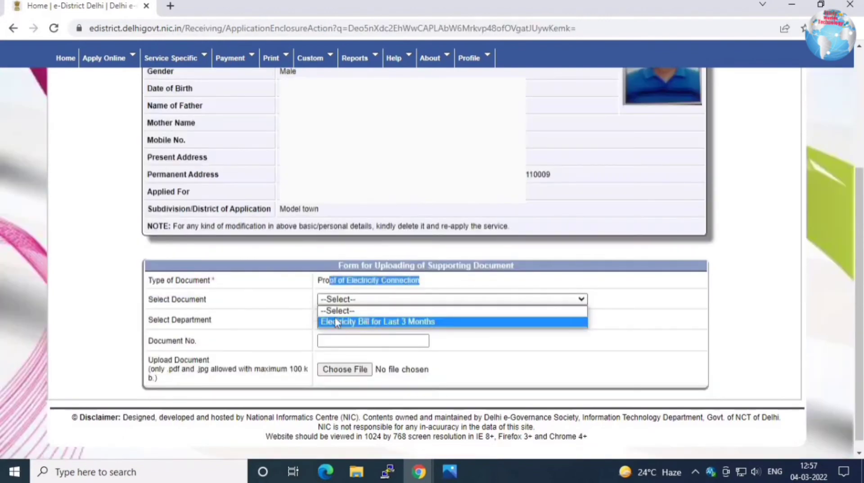
click(368, 323)
click(361, 320)
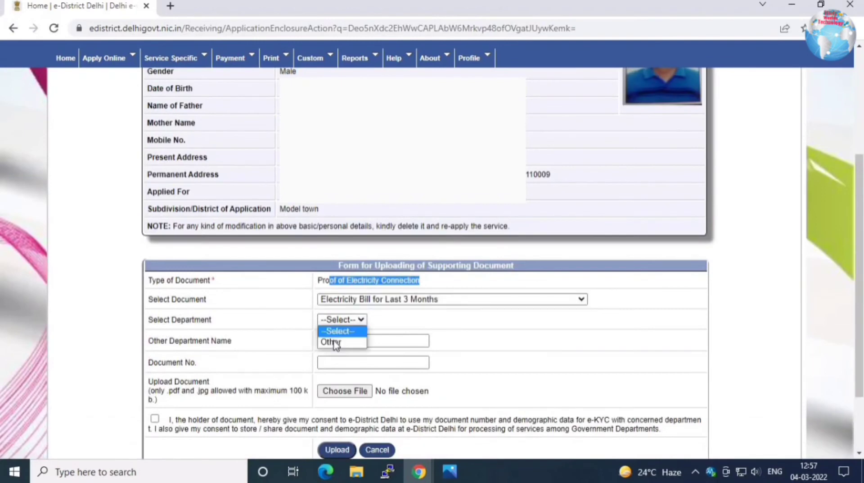
click(333, 344)
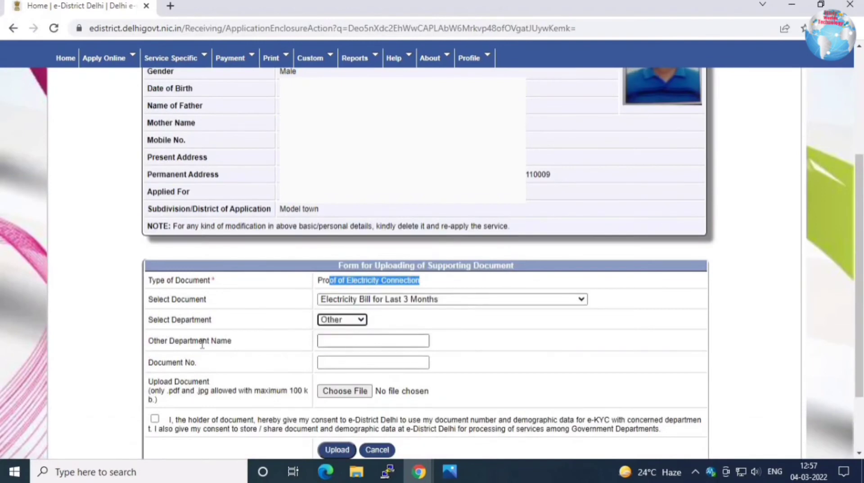
click(329, 346)
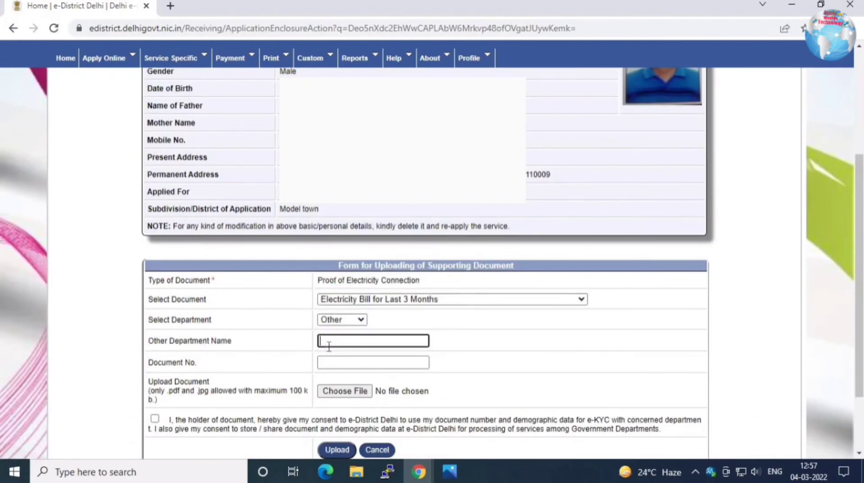
text(Tata Power)
click(354, 366)
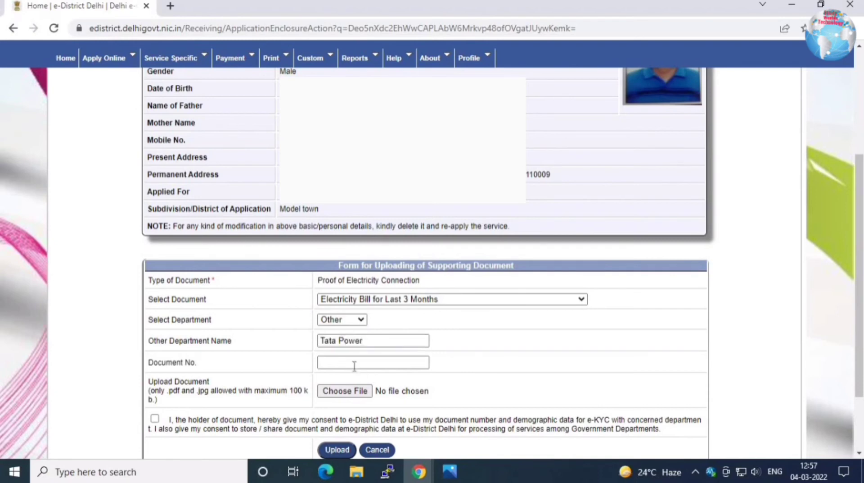
click(355, 364)
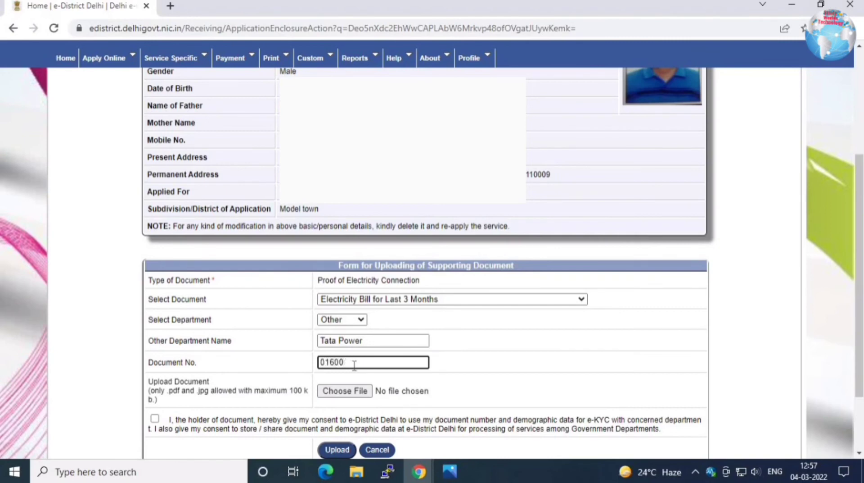
text(76988)
Attach BILL.jpg, tick the consent box, upload it and acknowledge the success message
click(346, 391)
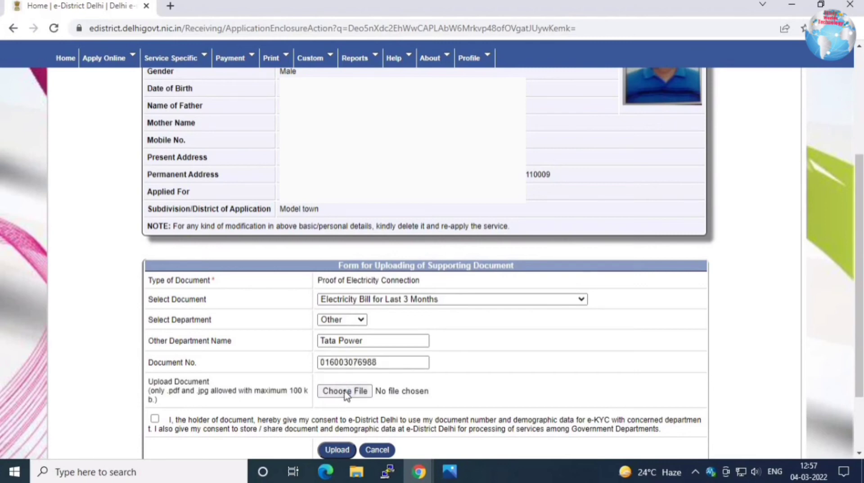
click(374, 231)
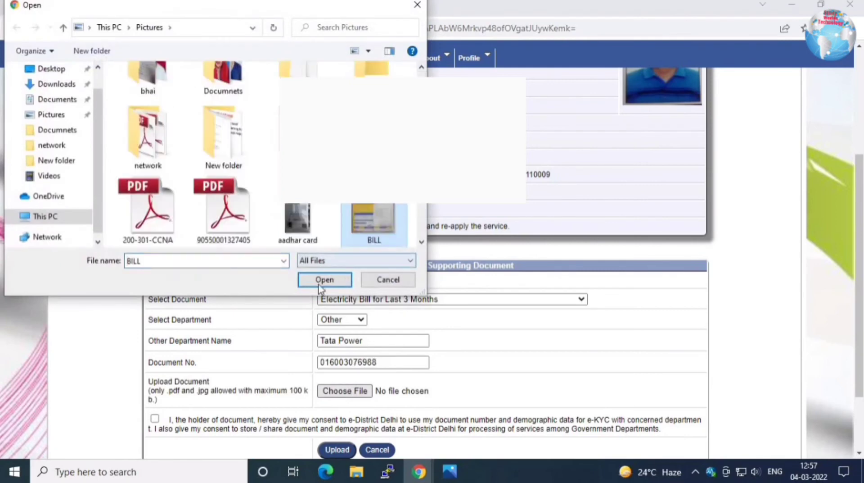
click(324, 280)
click(298, 428)
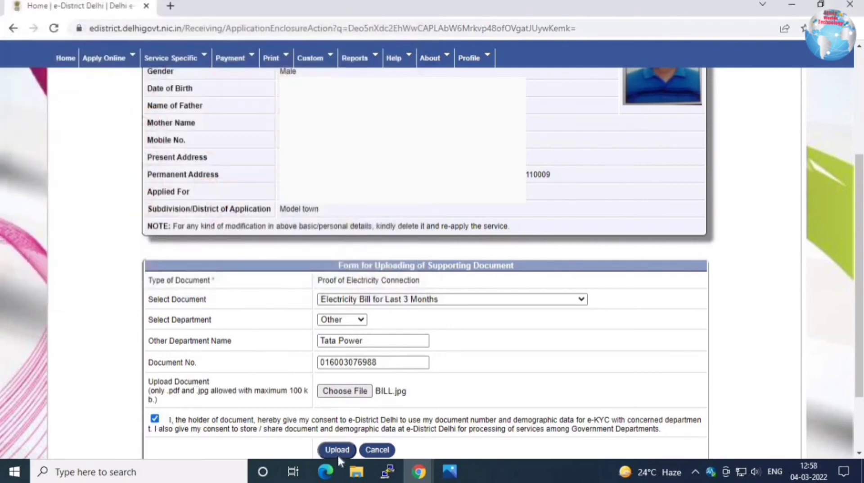
click(338, 451)
click(546, 99)
drag(207, 246, 272, 249)
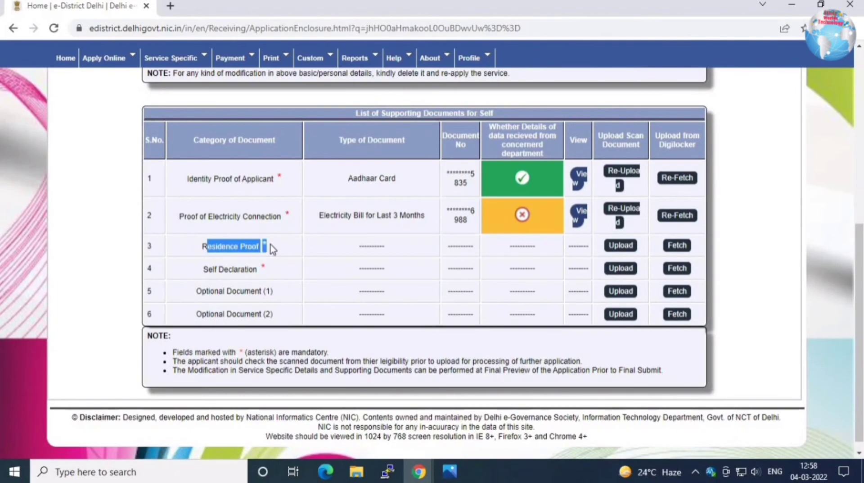
Start the Residence Proof upload with Aadhaar Card as the document type
click(620, 245)
click(351, 299)
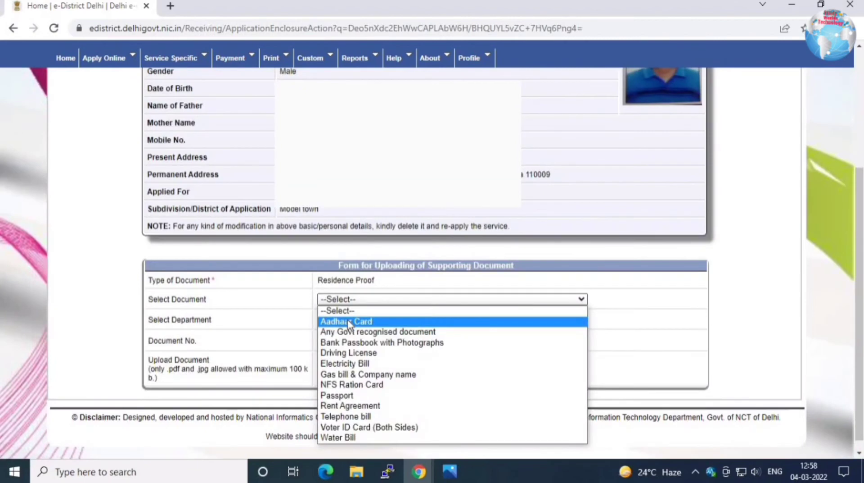
click(350, 321)
click(348, 300)
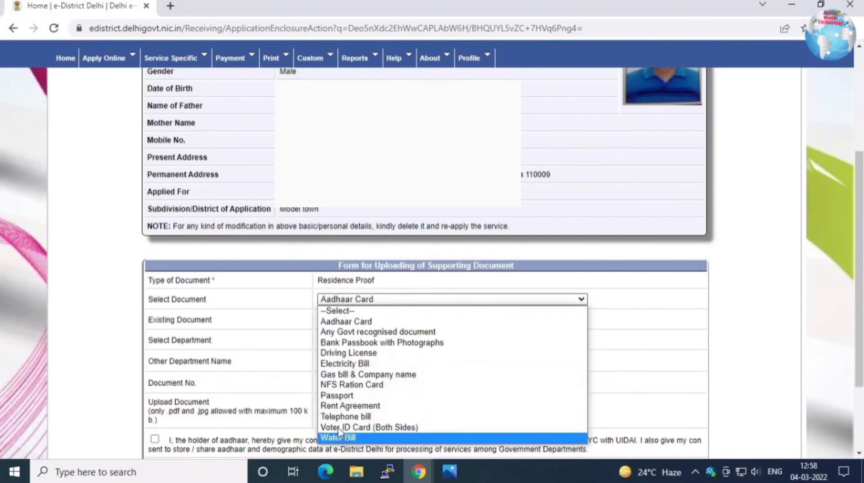
click(279, 297)
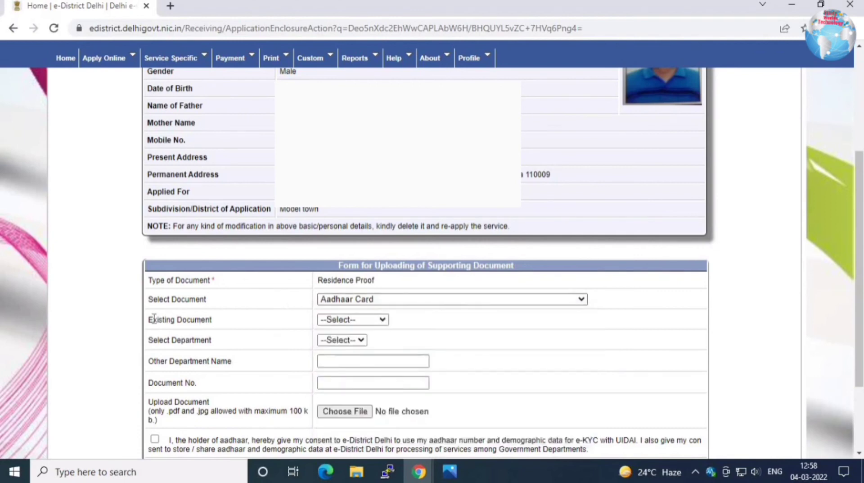
drag(238, 324, 396, 325)
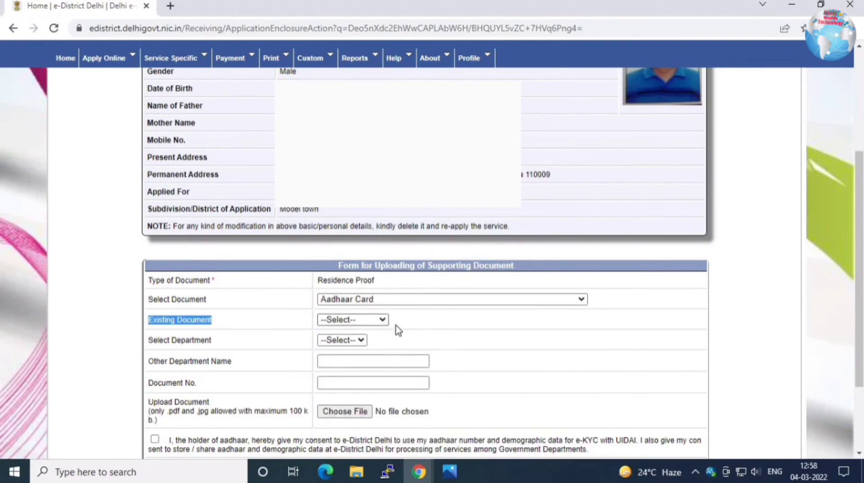
Set department to UID, pick the existing Aadhaar document, and continue with it
click(342, 340)
click(337, 360)
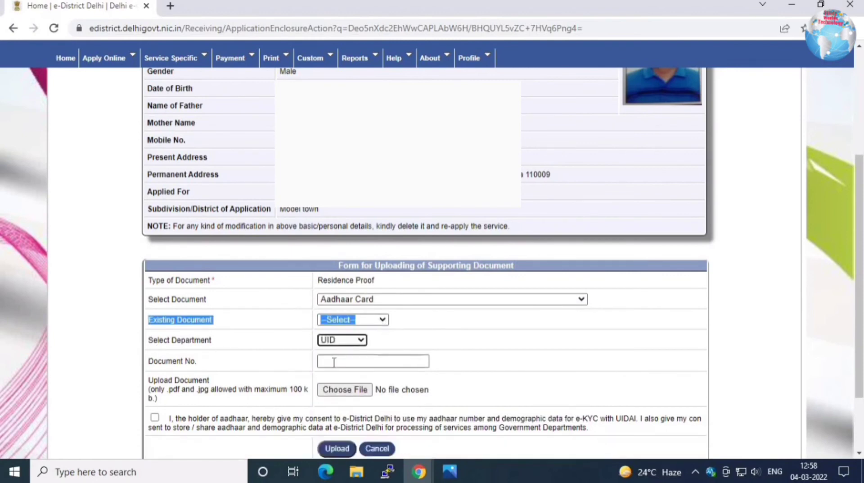
click(330, 362)
key(Return)
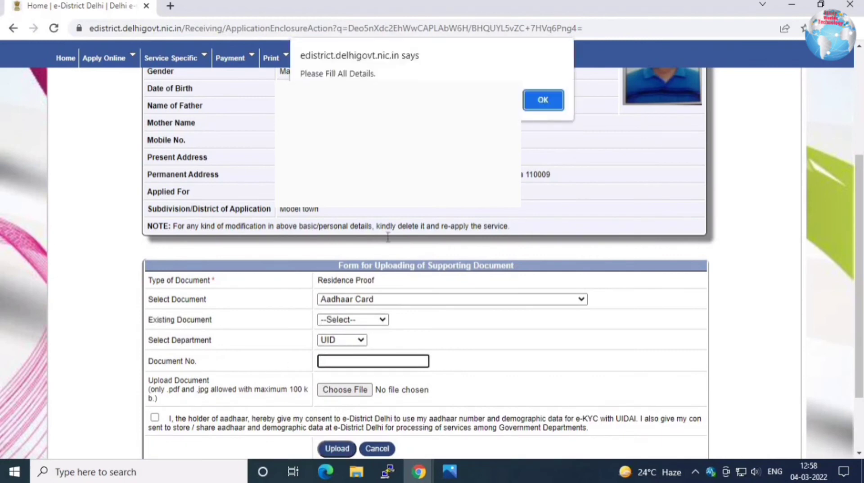
key(Return)
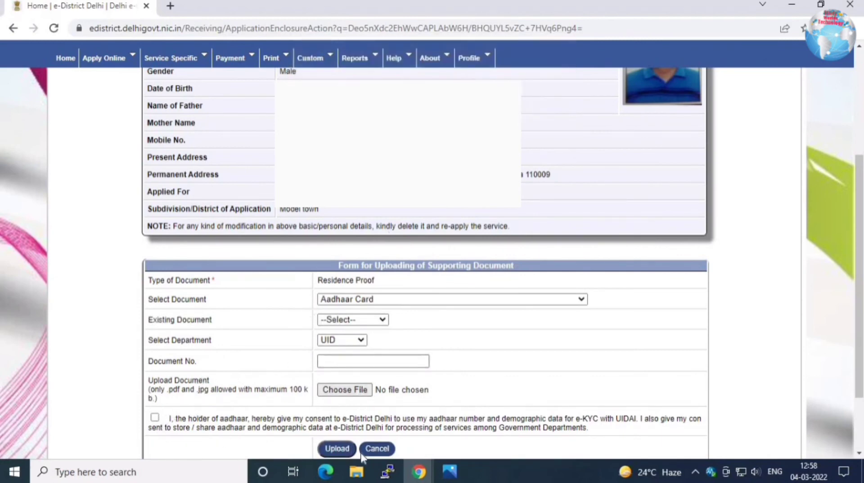
click(364, 320)
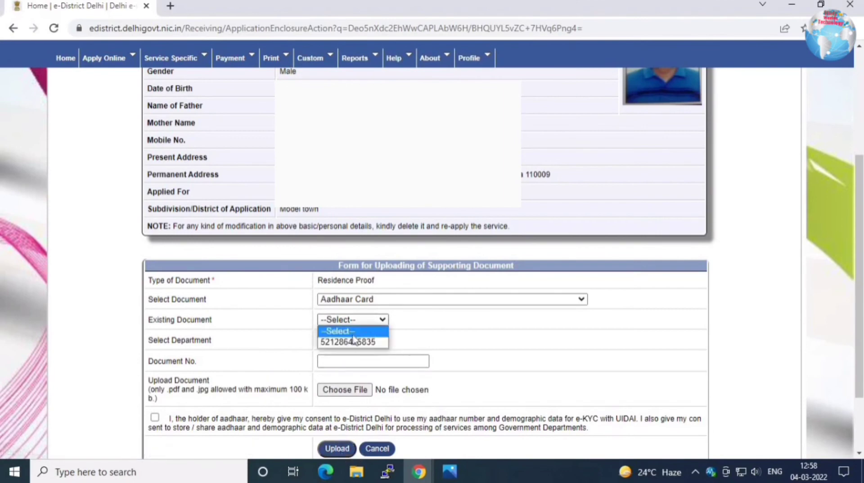
click(354, 340)
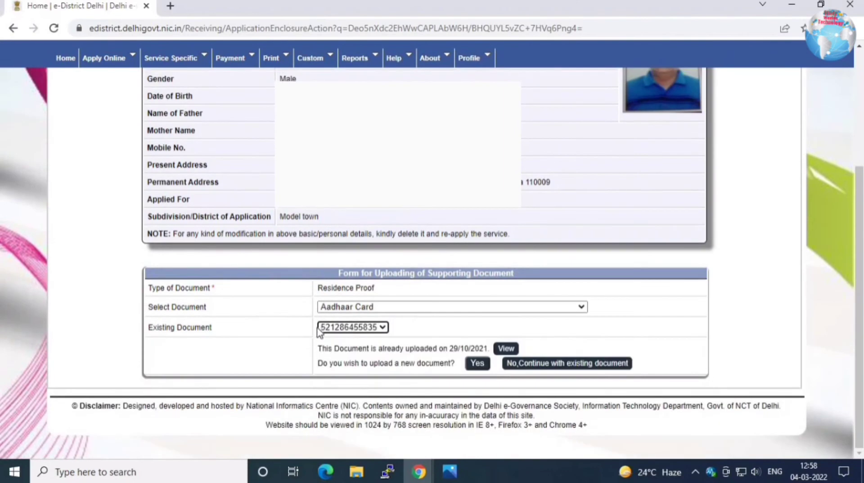
click(533, 366)
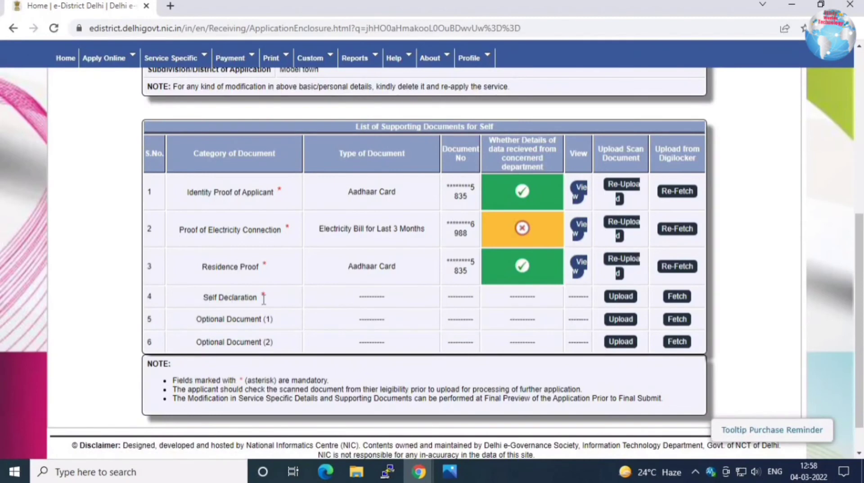
drag(264, 298, 209, 297)
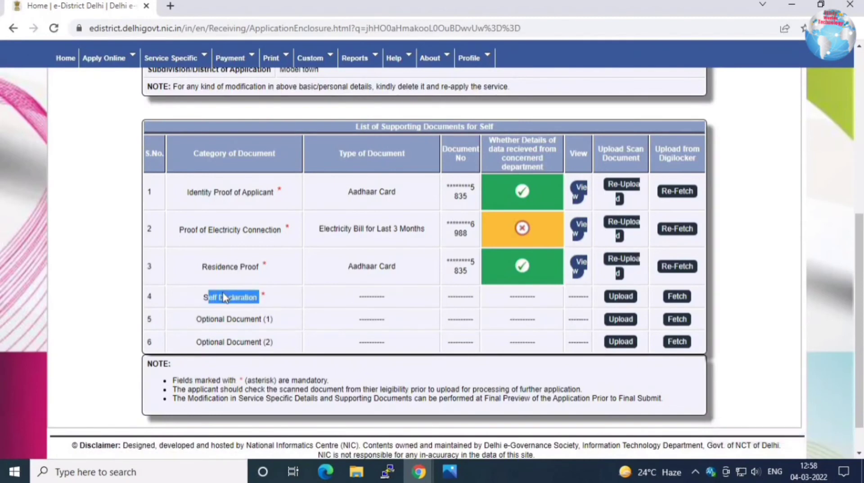
Start the Self Declaration upload with department Other 'Dept of Revenue', then bring up the form PDF
click(621, 296)
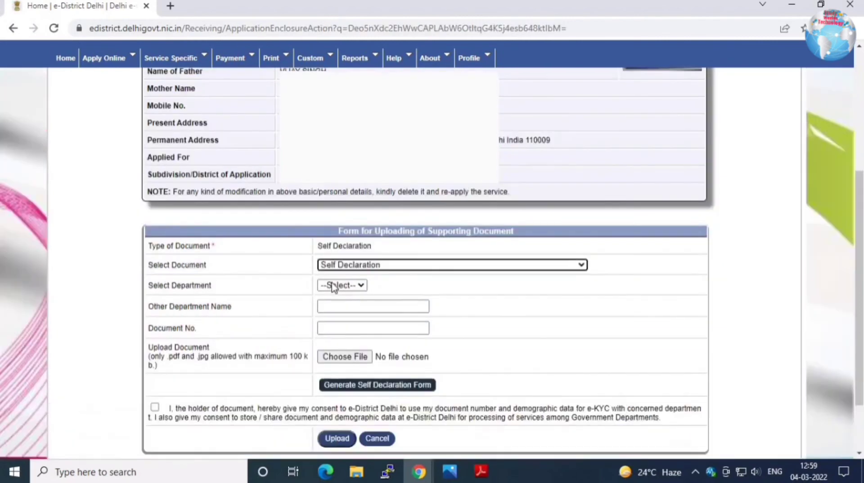
click(333, 285)
click(332, 307)
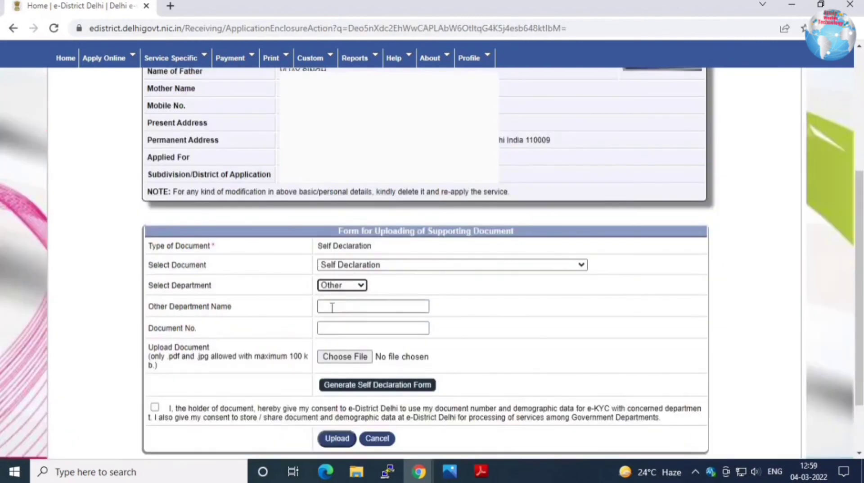
click(332, 307)
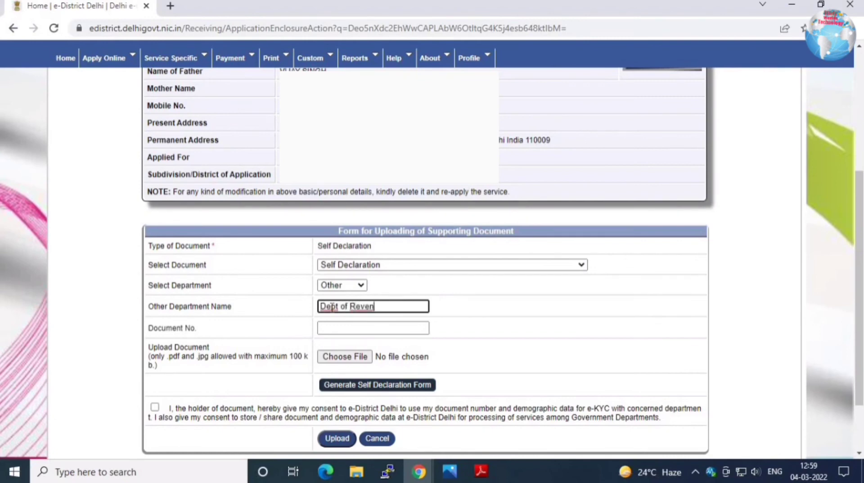
text(ue)
click(337, 325)
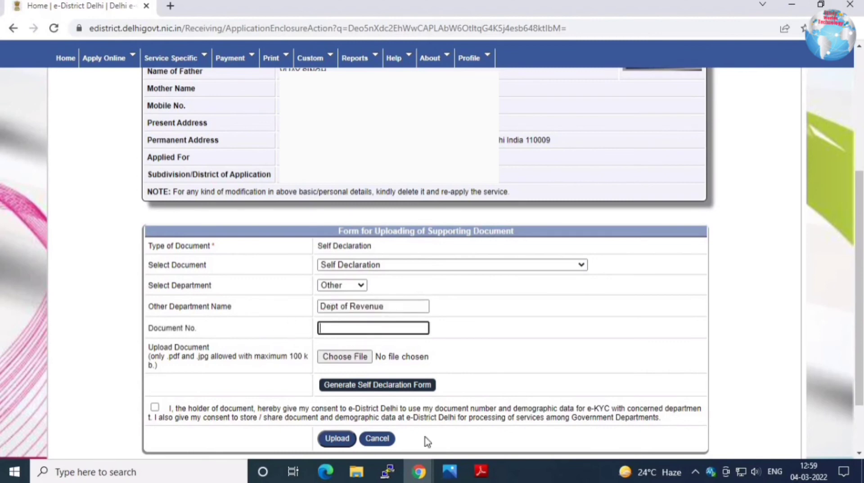
click(481, 471)
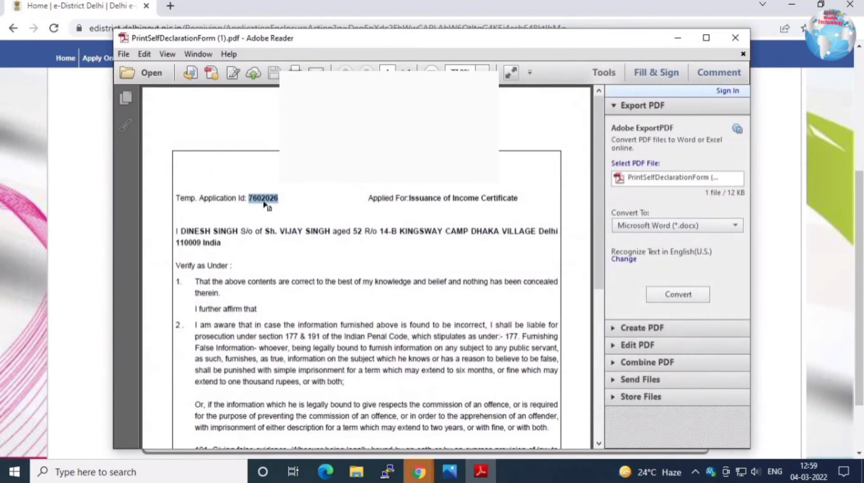
Minimize Adobe Reader and dismiss the site's alert on the upload form
click(677, 38)
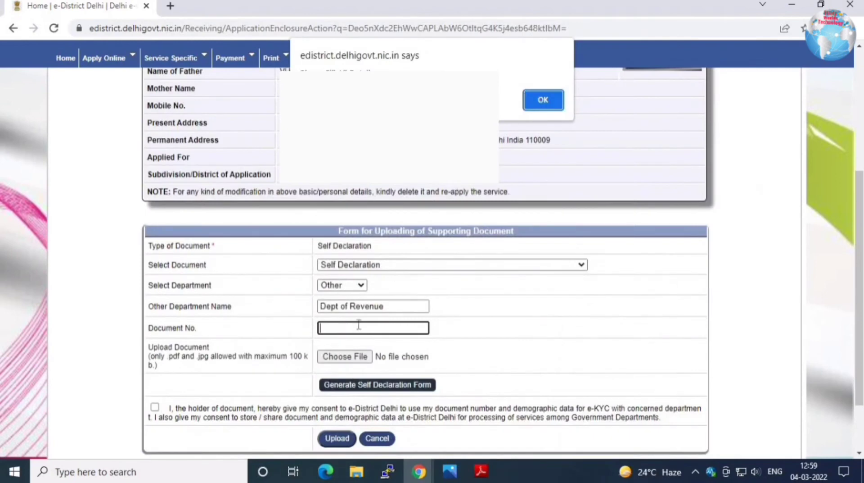
key(Return)
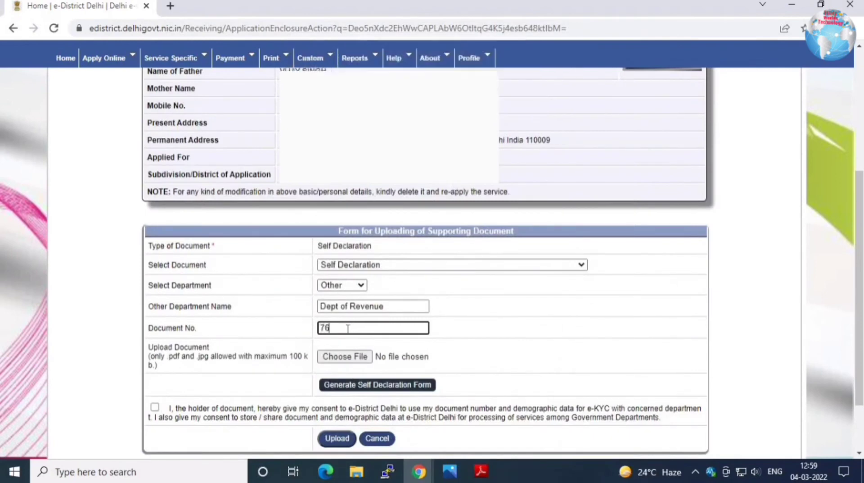
Attach PrintSelfDeclarationForm (1).pdf from Pictures, tick consent, and upload the self-declaration
click(339, 356)
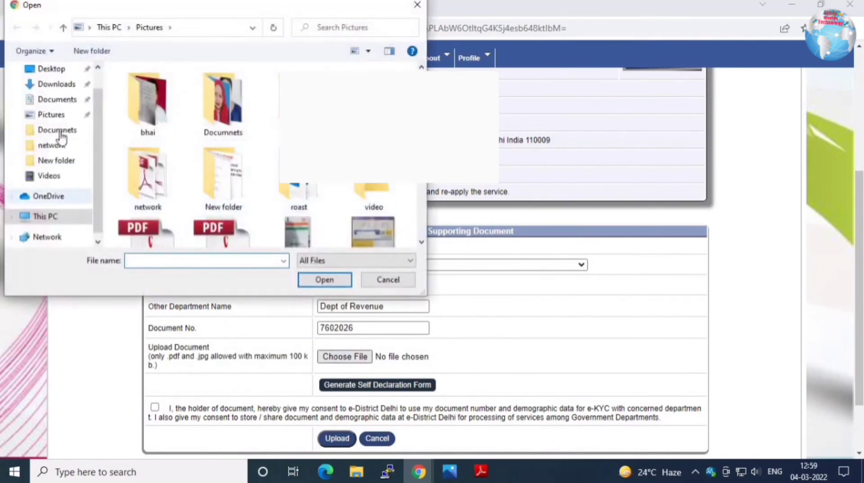
click(51, 115)
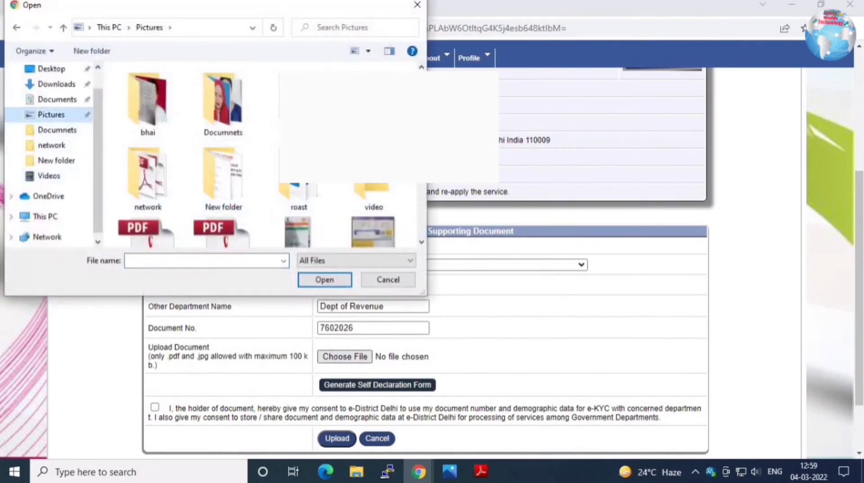
scroll(227, 202, down, 2)
scroll(421, 208, down, 2)
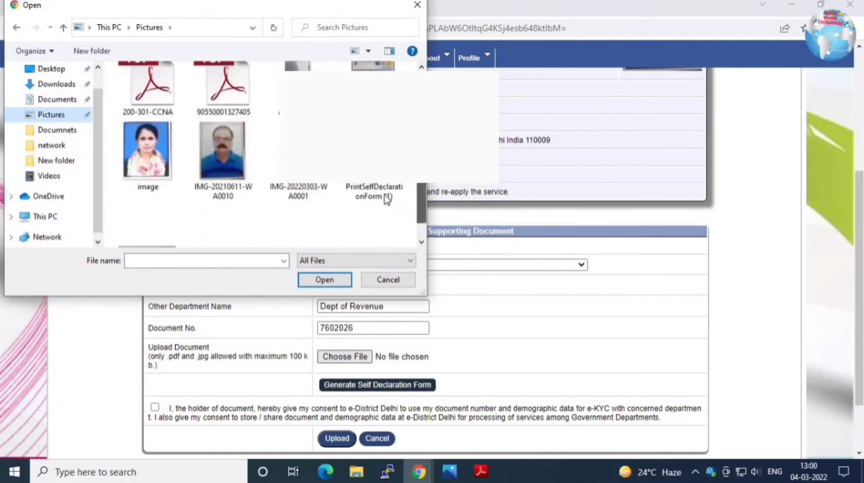
click(378, 193)
click(323, 281)
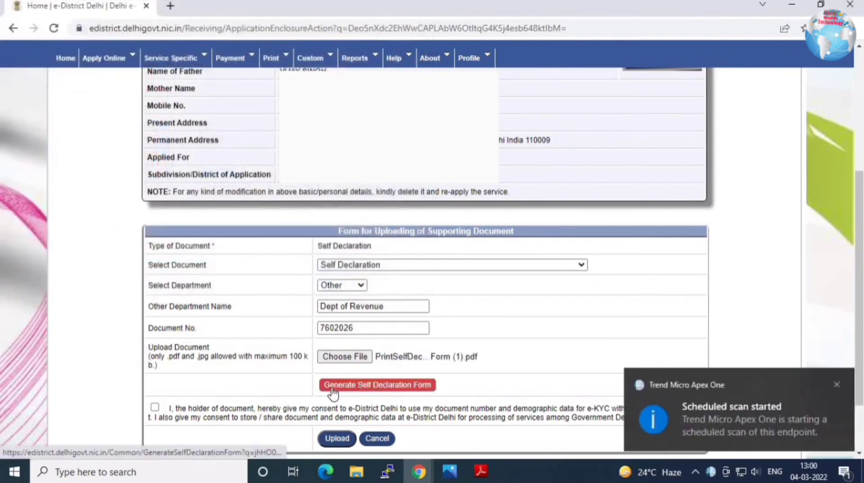
click(836, 380)
click(160, 412)
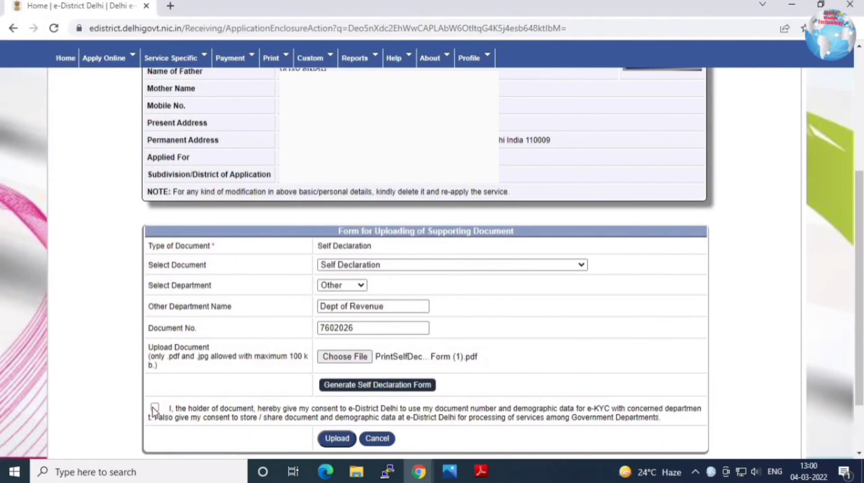
click(335, 438)
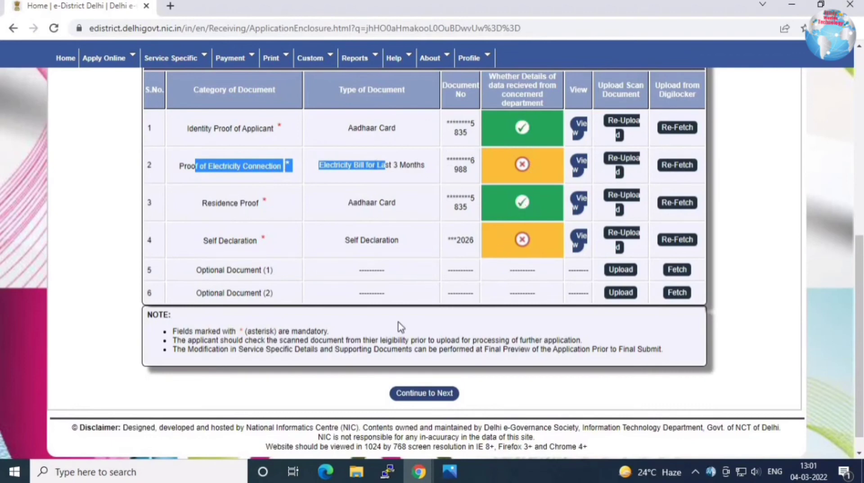
Continue to the photo page and upload IMG-20210611-WA0010.jpg using the Upload option
click(426, 392)
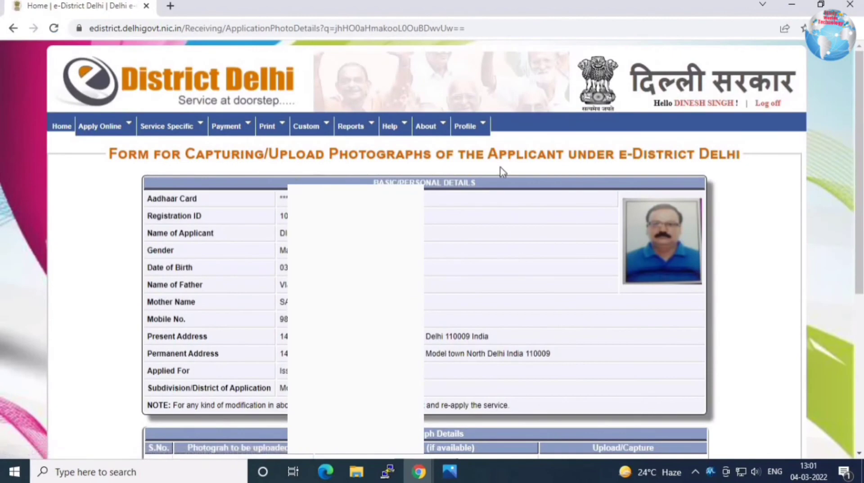
drag(503, 171, 703, 170)
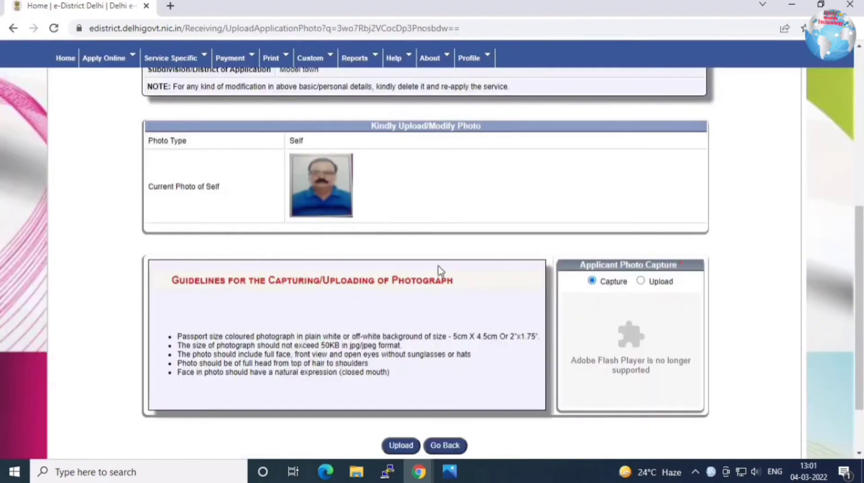
click(640, 282)
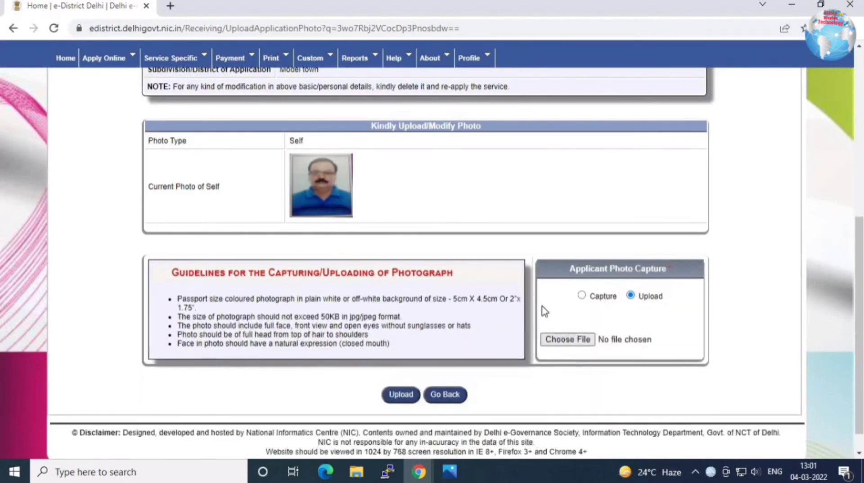
click(568, 339)
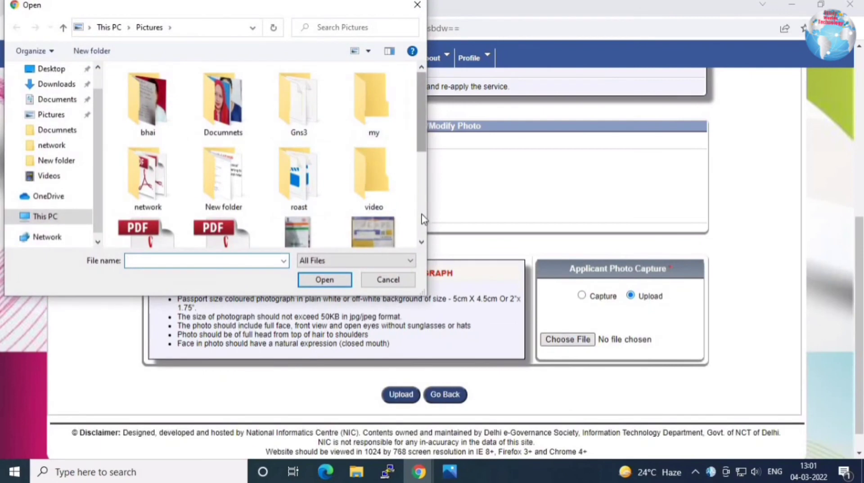
scroll(423, 219, down, 5)
click(297, 121)
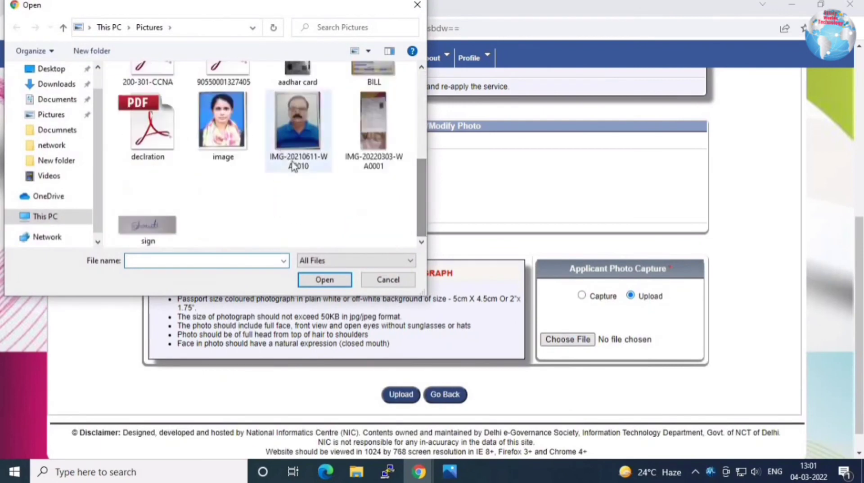
click(323, 284)
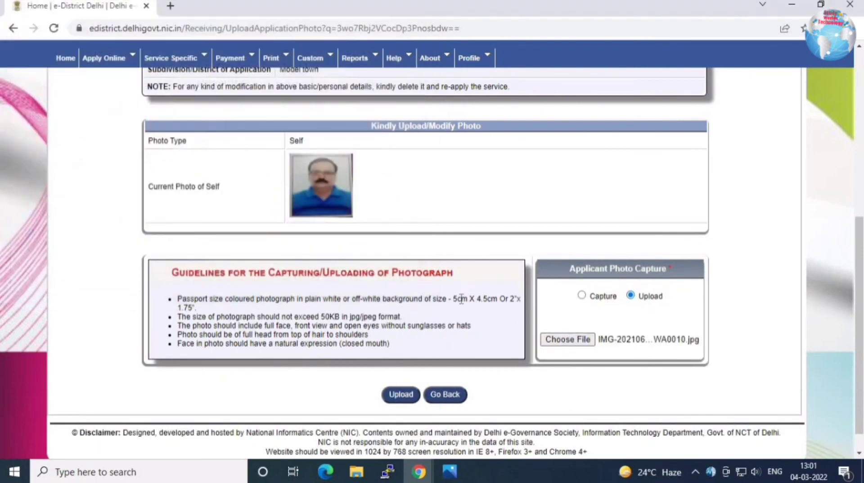
drag(420, 300, 497, 309)
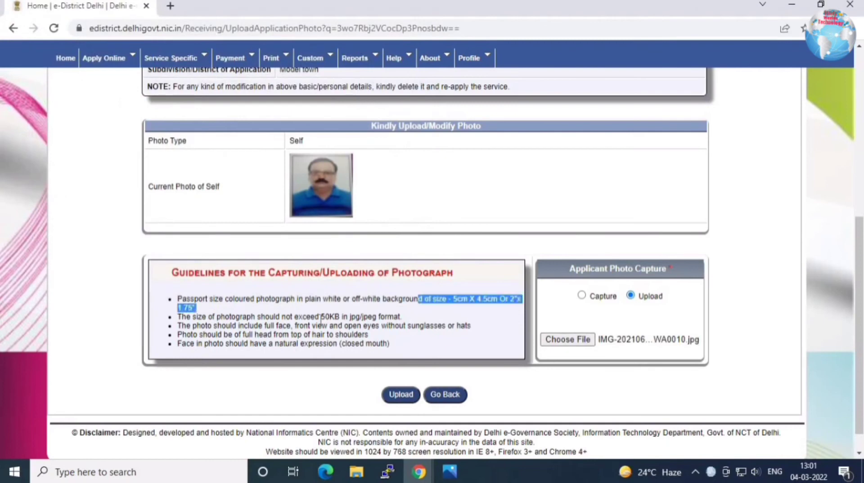
drag(312, 316, 399, 316)
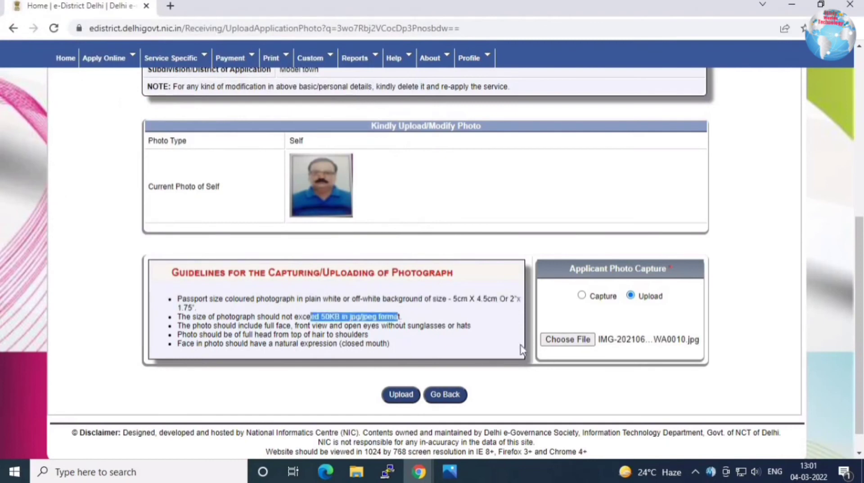
click(398, 397)
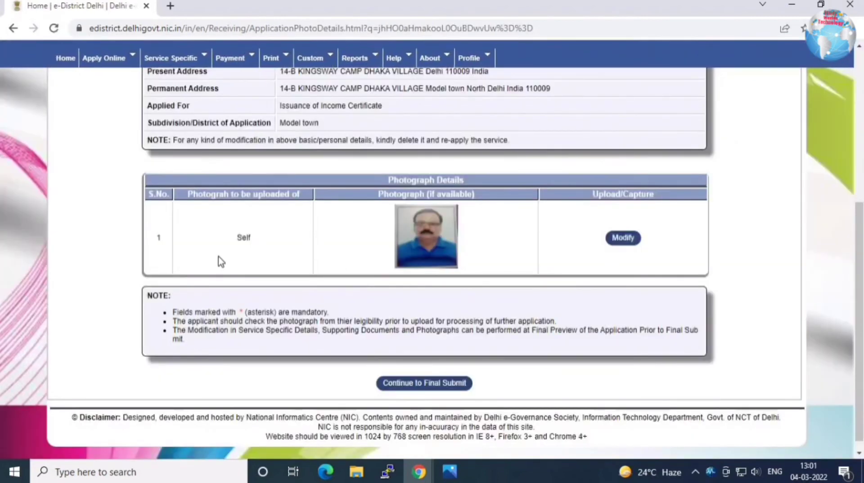
Open the Verify Application preview and scroll to the uploaded documents and photograph sections
click(427, 383)
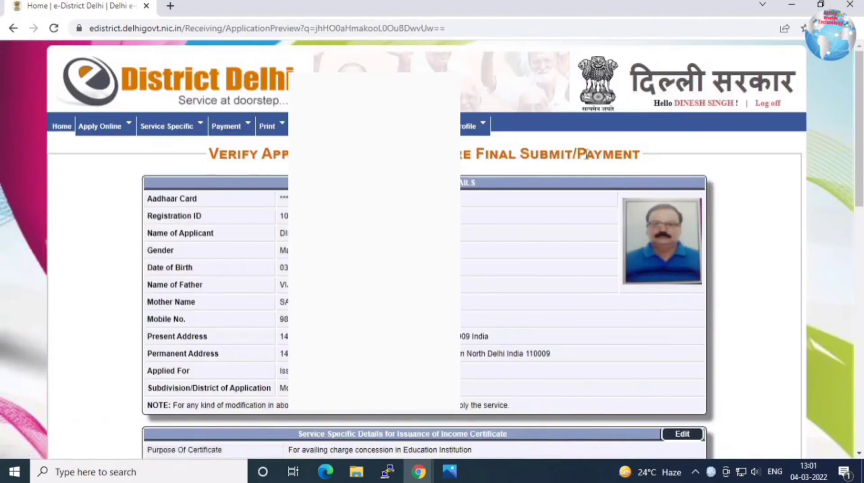
drag(586, 154, 633, 166)
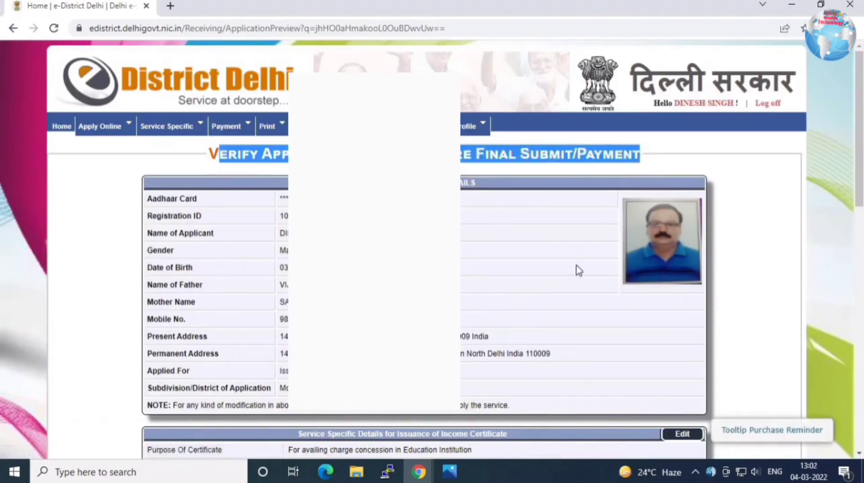
scroll(580, 271, down, 5)
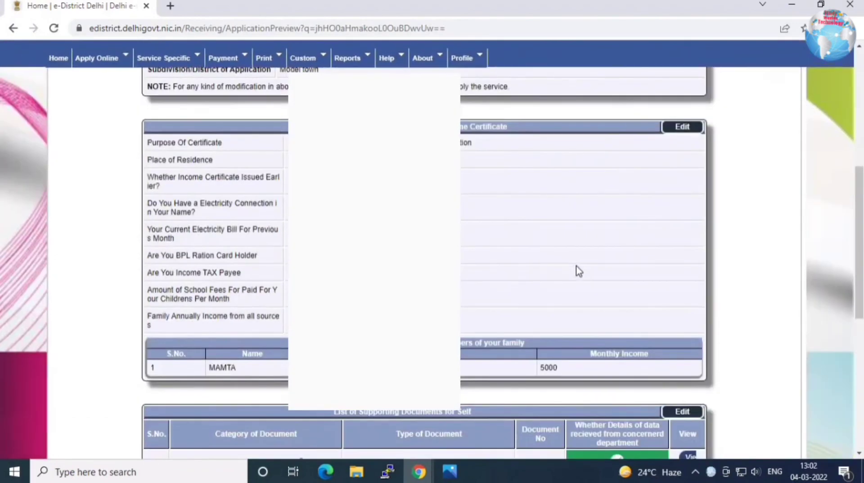
scroll(578, 268, down, 8)
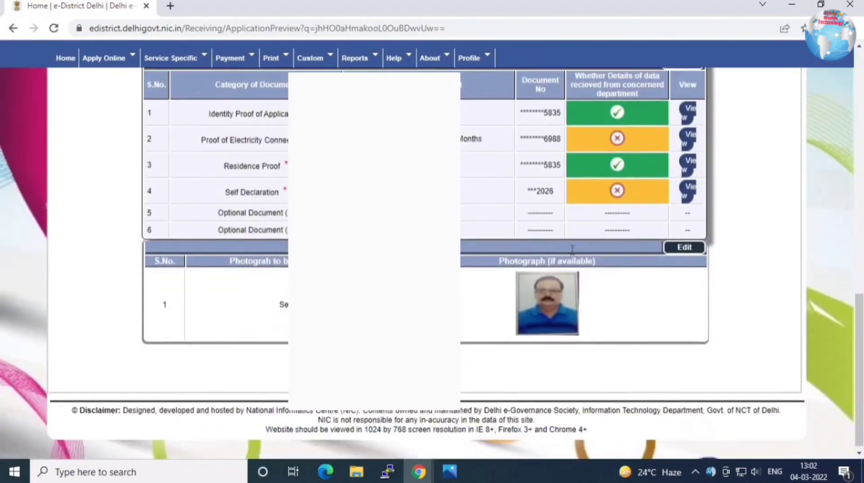